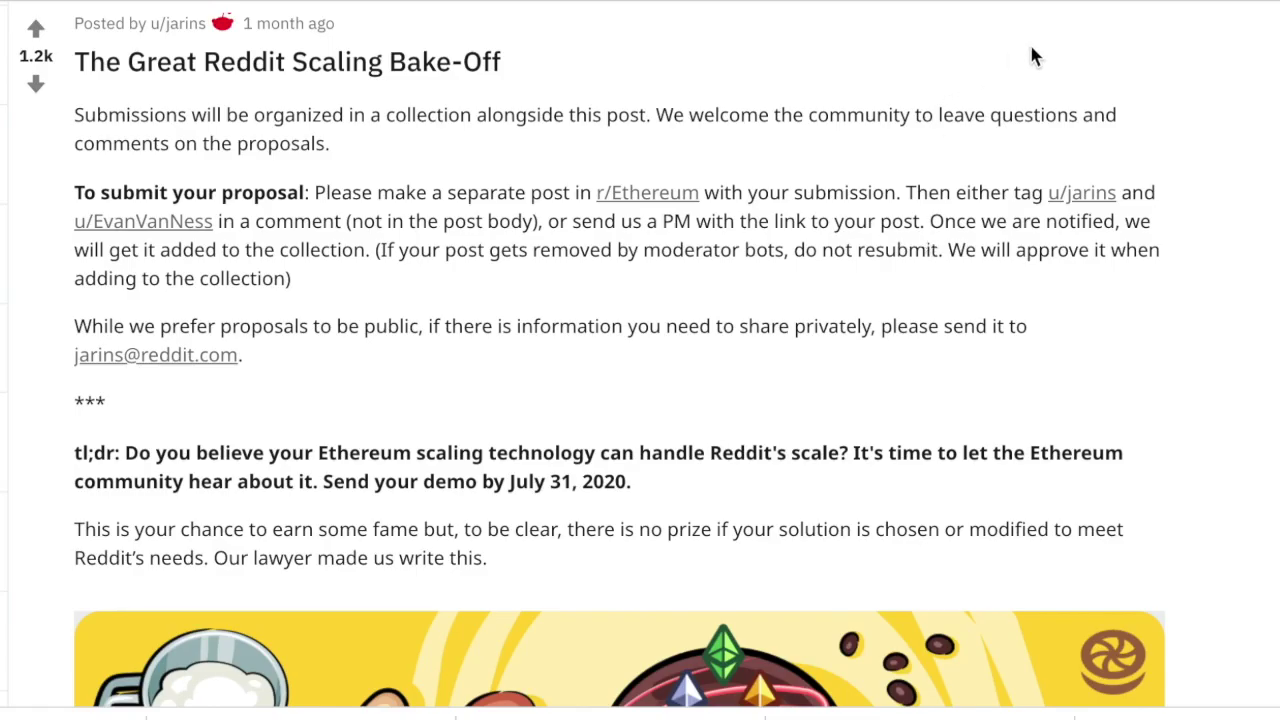
Step: Scroll down through the Bake-Off announcement post
scroll(1270, 128, down, 5)
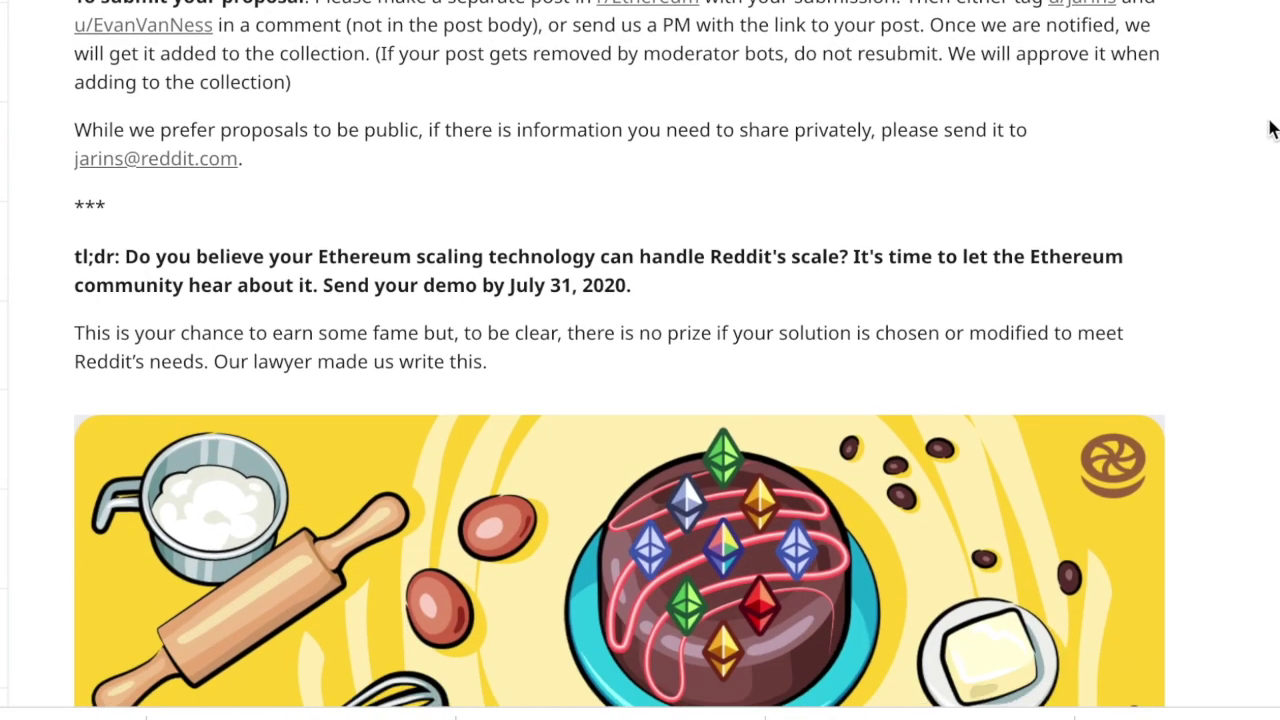
scroll(1270, 128, down, 7)
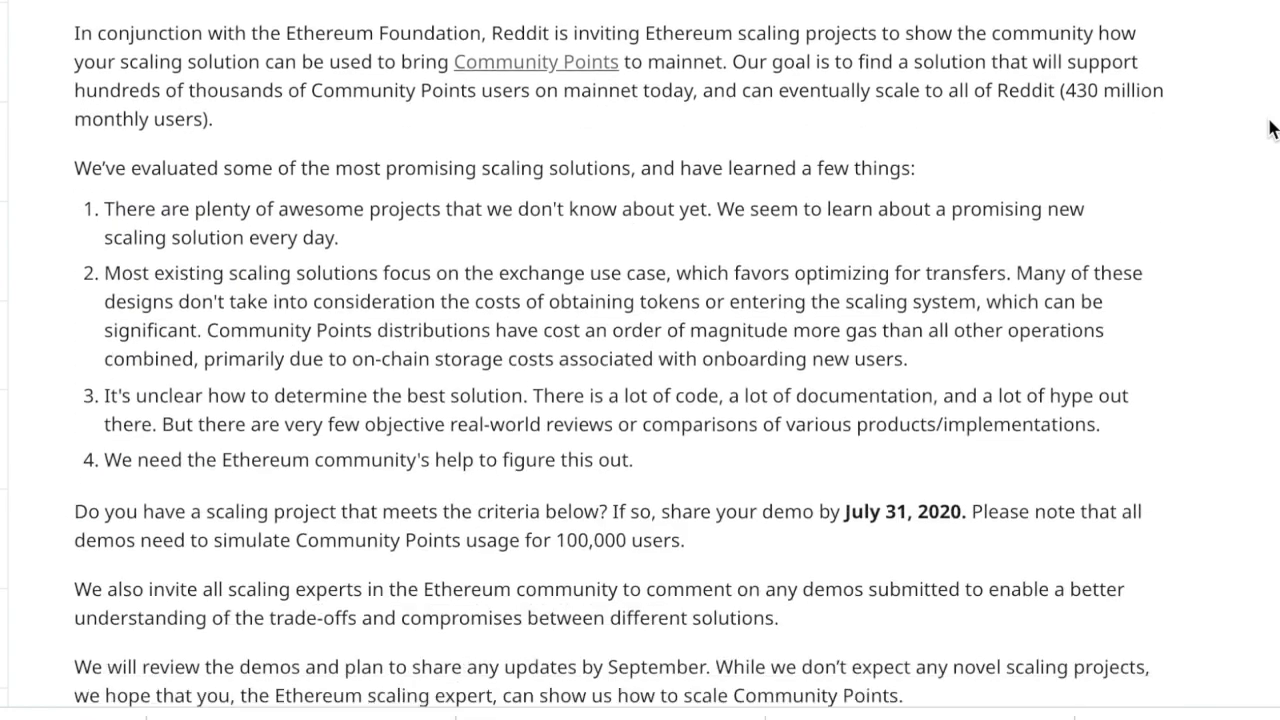
scroll(1270, 128, down, 13)
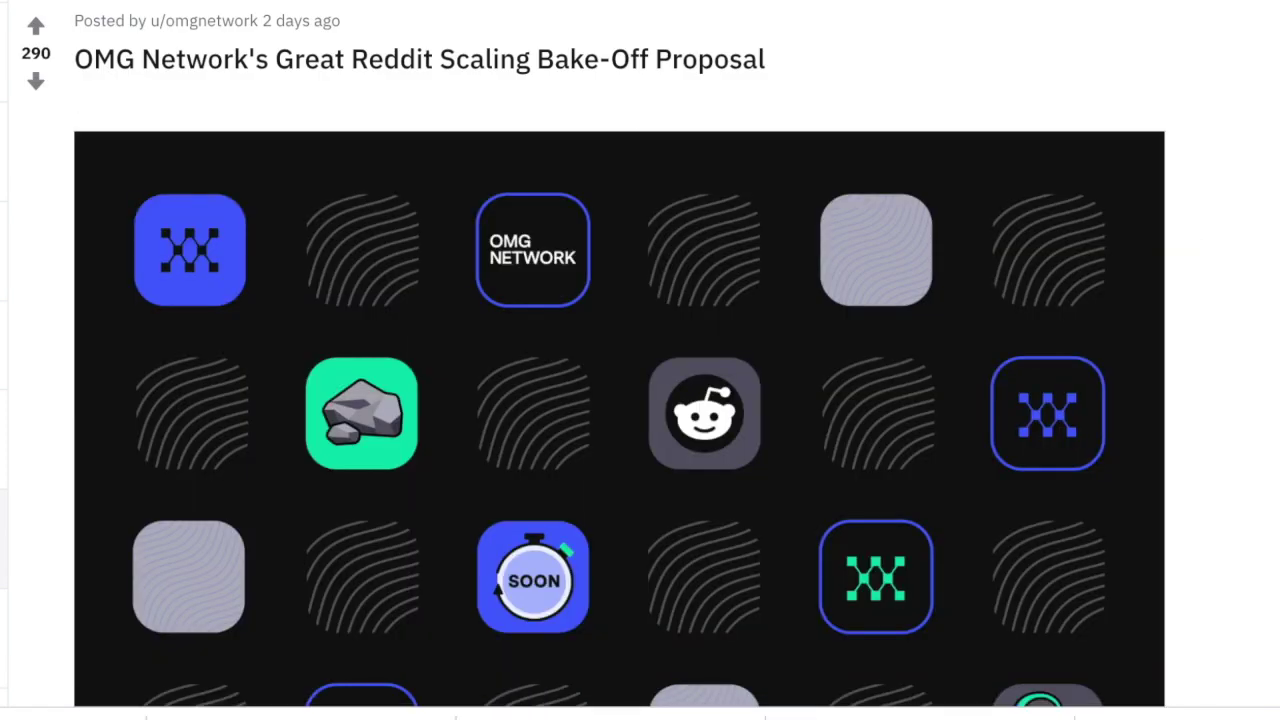
Step: Scroll through OMG Network's Bake-Off proposal down to the Find Out More links
scroll(620, 400, down, 7)
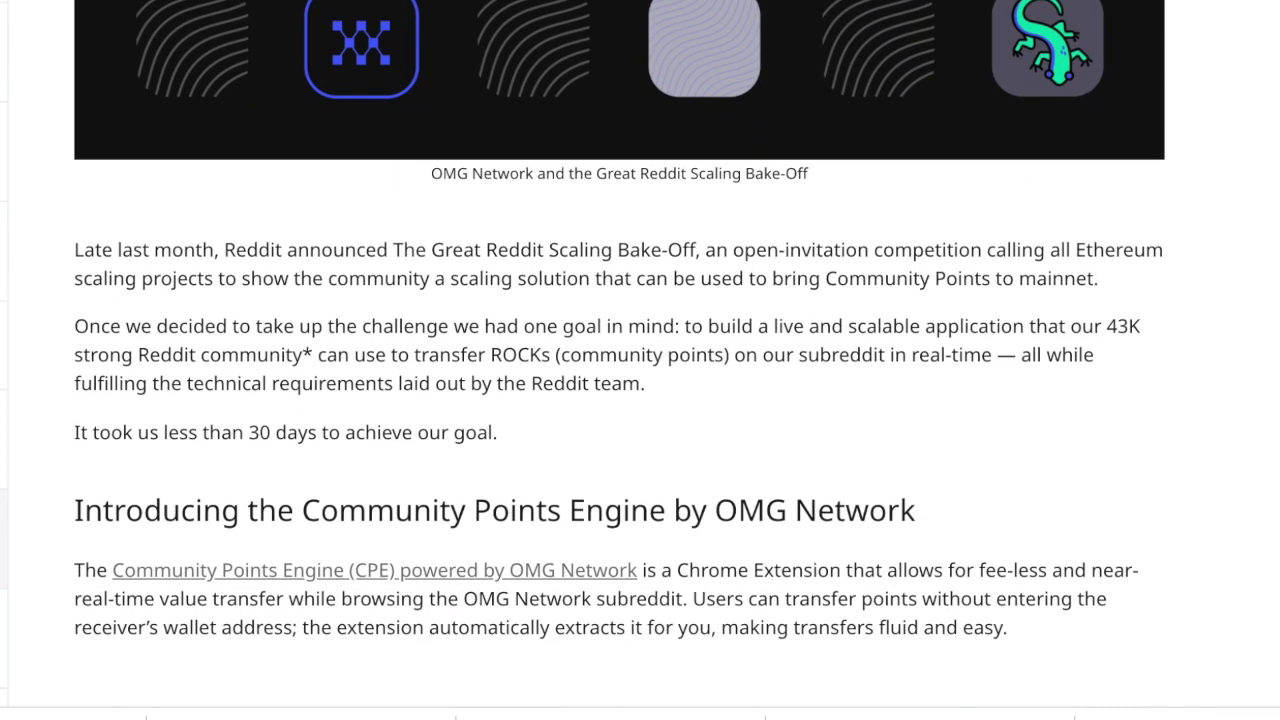
scroll(620, 400, down, 13)
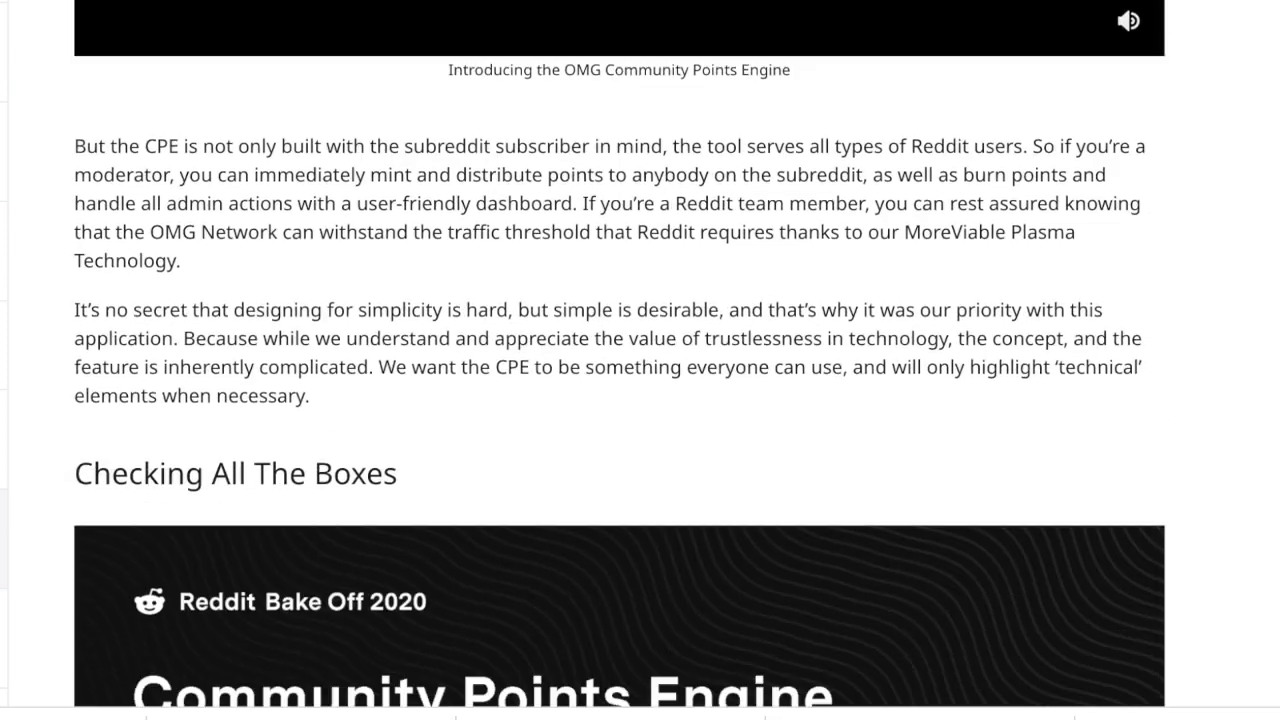
scroll(620, 400, down, 10)
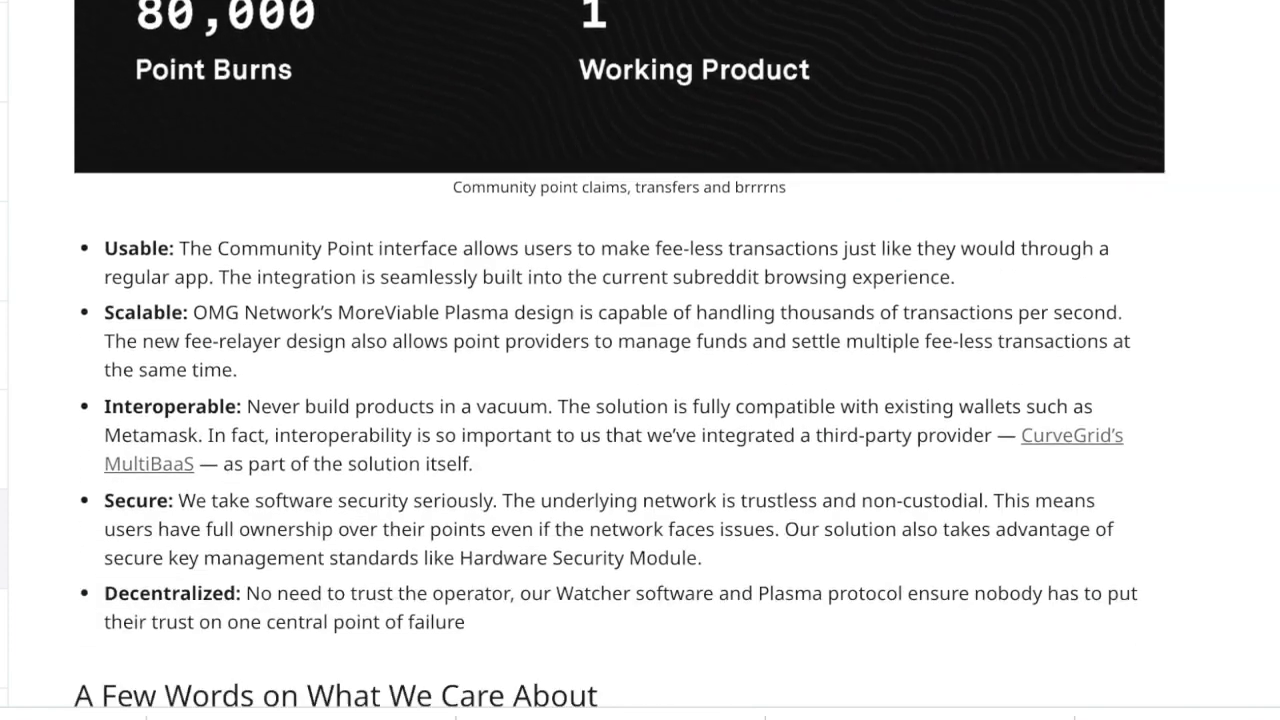
scroll(620, 400, down, 10)
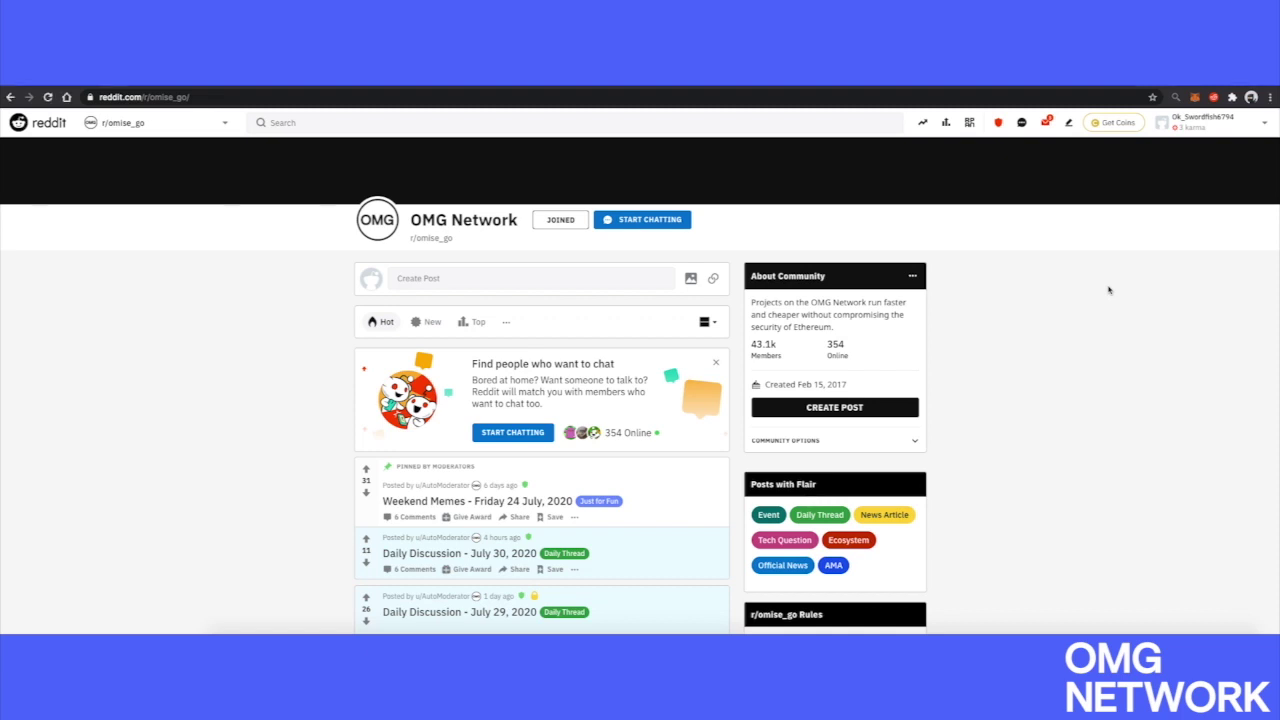
Step: Scroll the r/omise_go feed, then bring up the Reddit Wallet showing 1398 ROCK
scroll(1108, 290, down, 4)
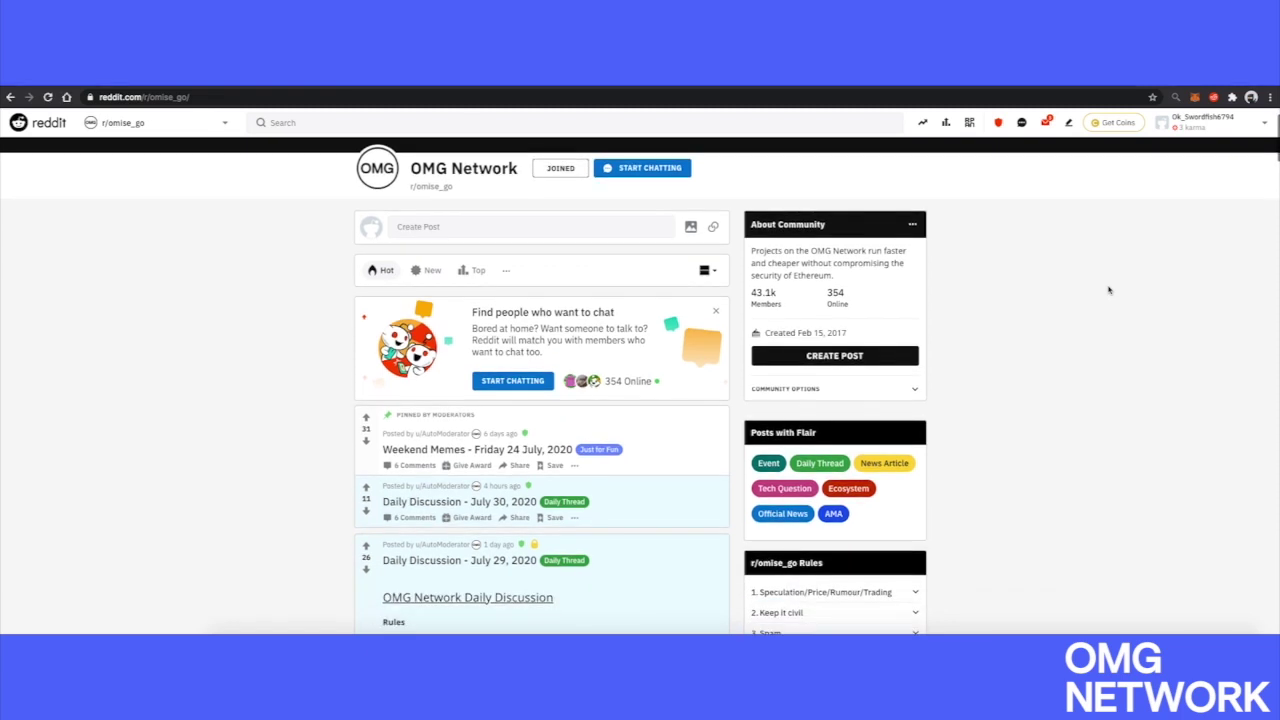
scroll(1108, 290, down, 2)
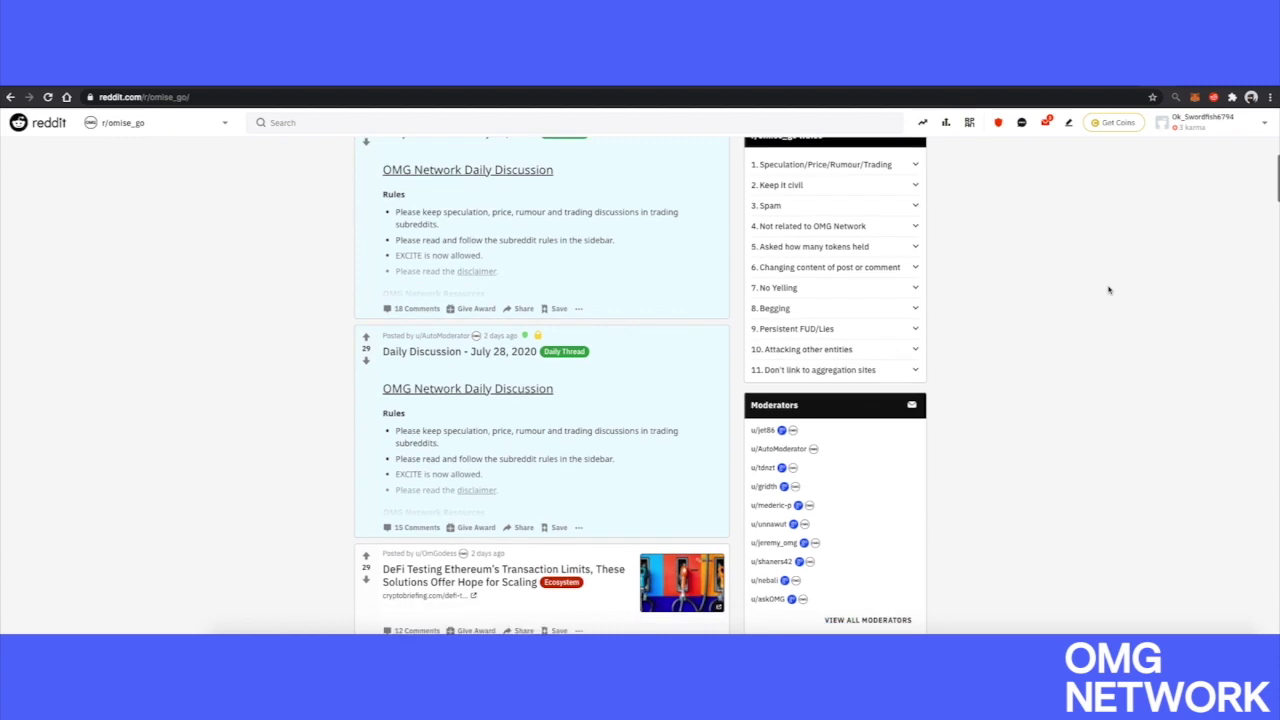
scroll(1108, 290, up, 6)
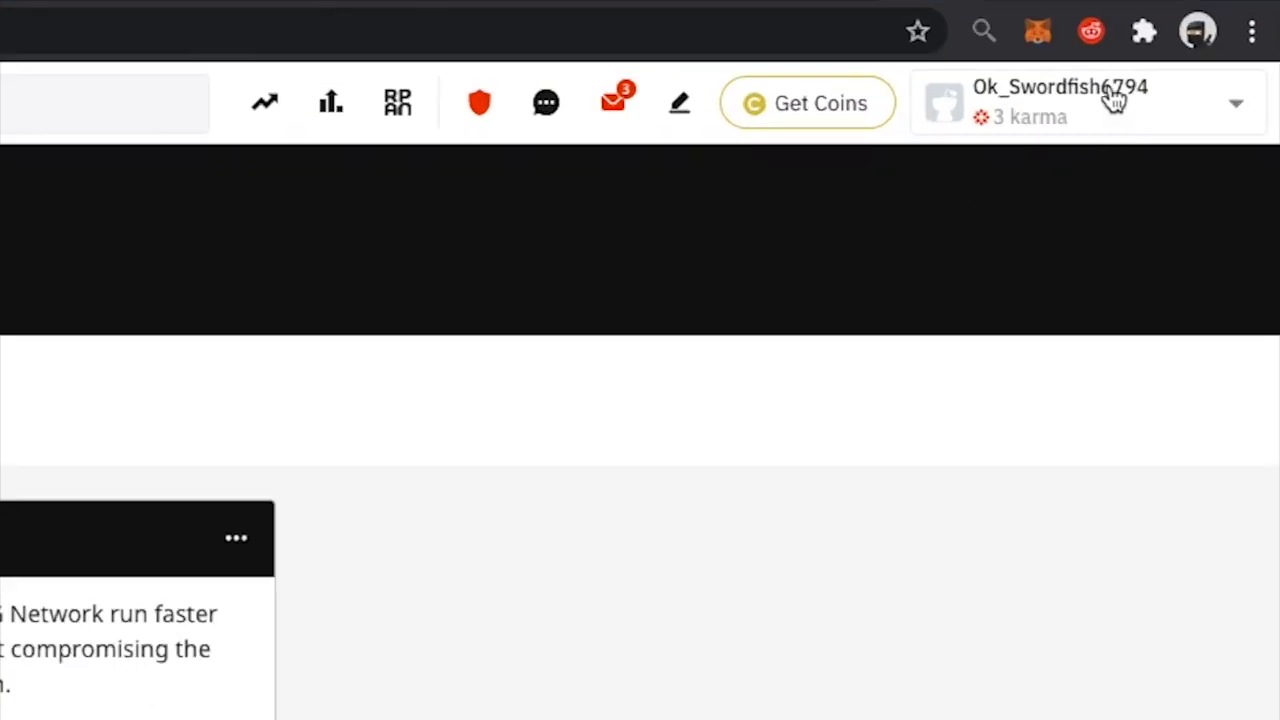
click(1095, 33)
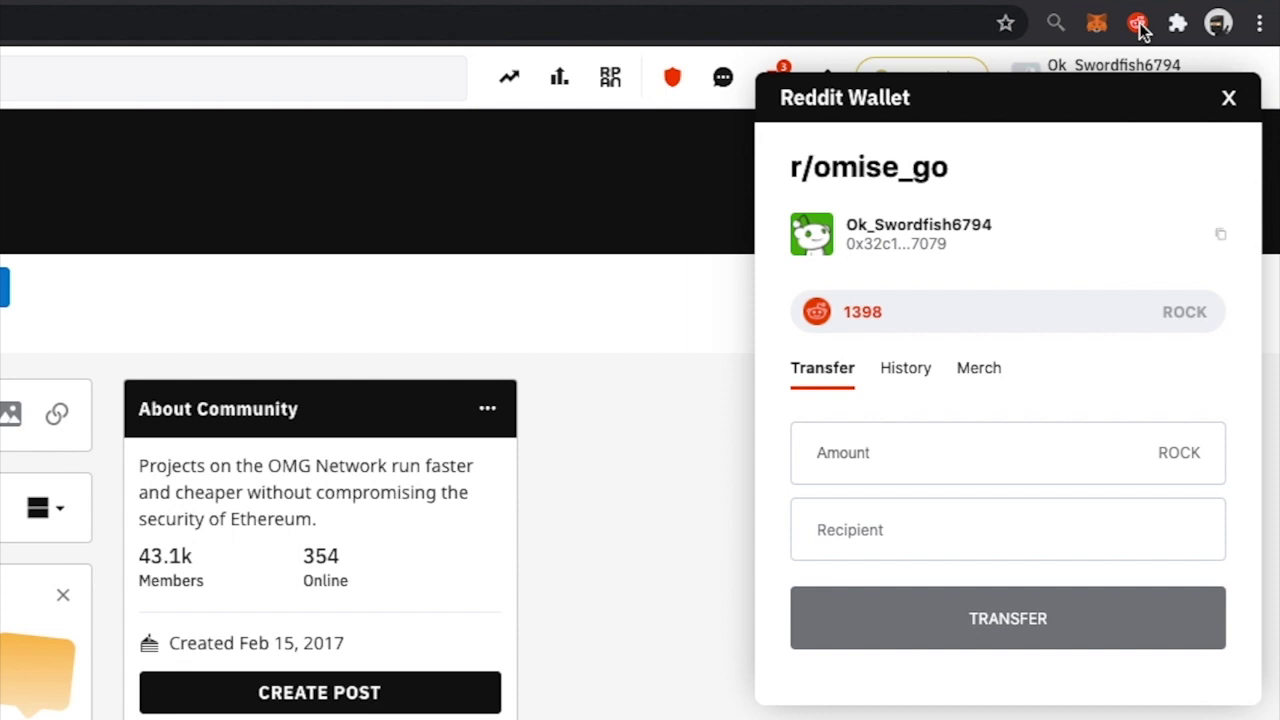
Step: Review the wallet's transaction history, loading more entries, then look over the Merch flair items
click(921, 370)
scroll(1063, 394, down, 4)
click(1029, 660)
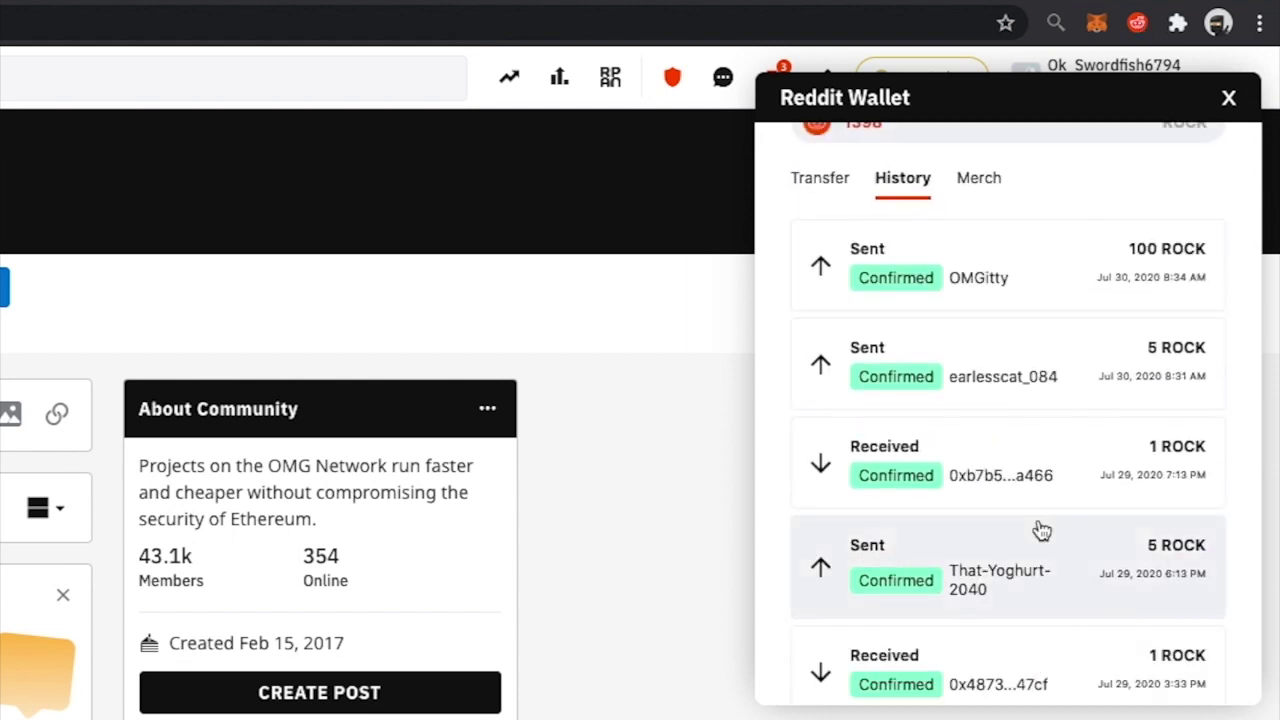
scroll(1040, 530, down, 4)
scroll(1043, 497, up, 8)
click(978, 378)
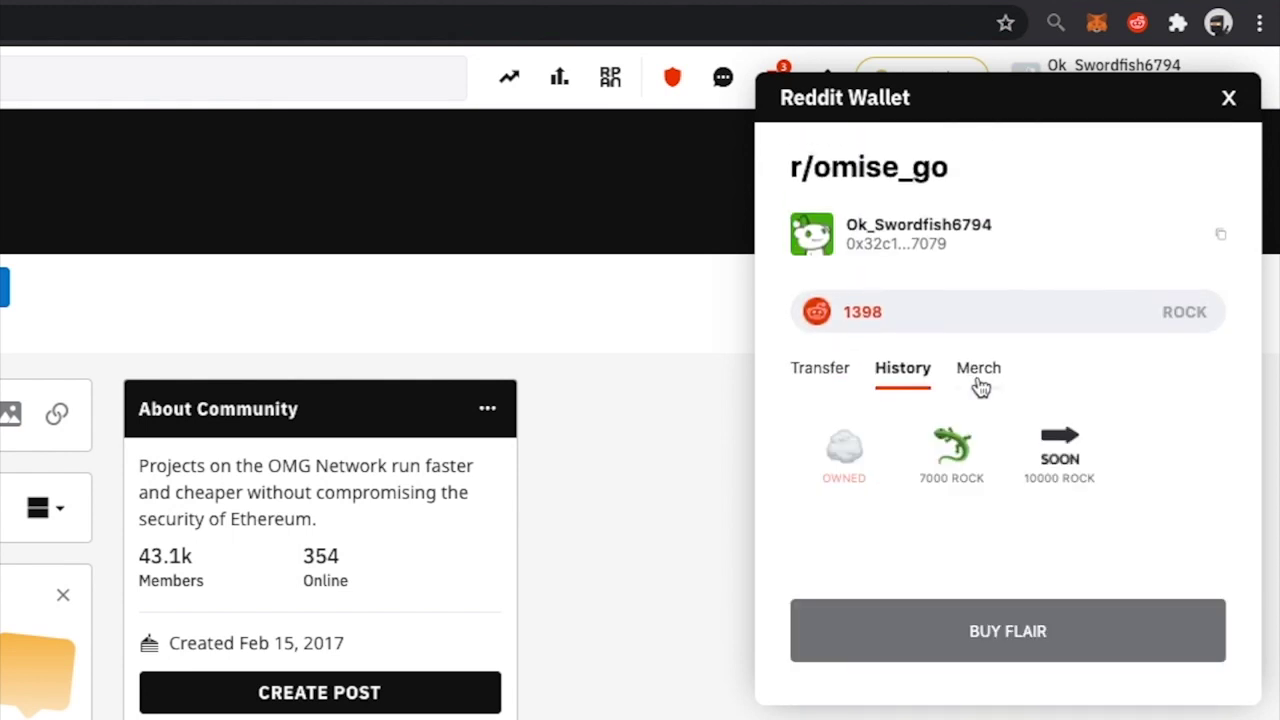
click(825, 372)
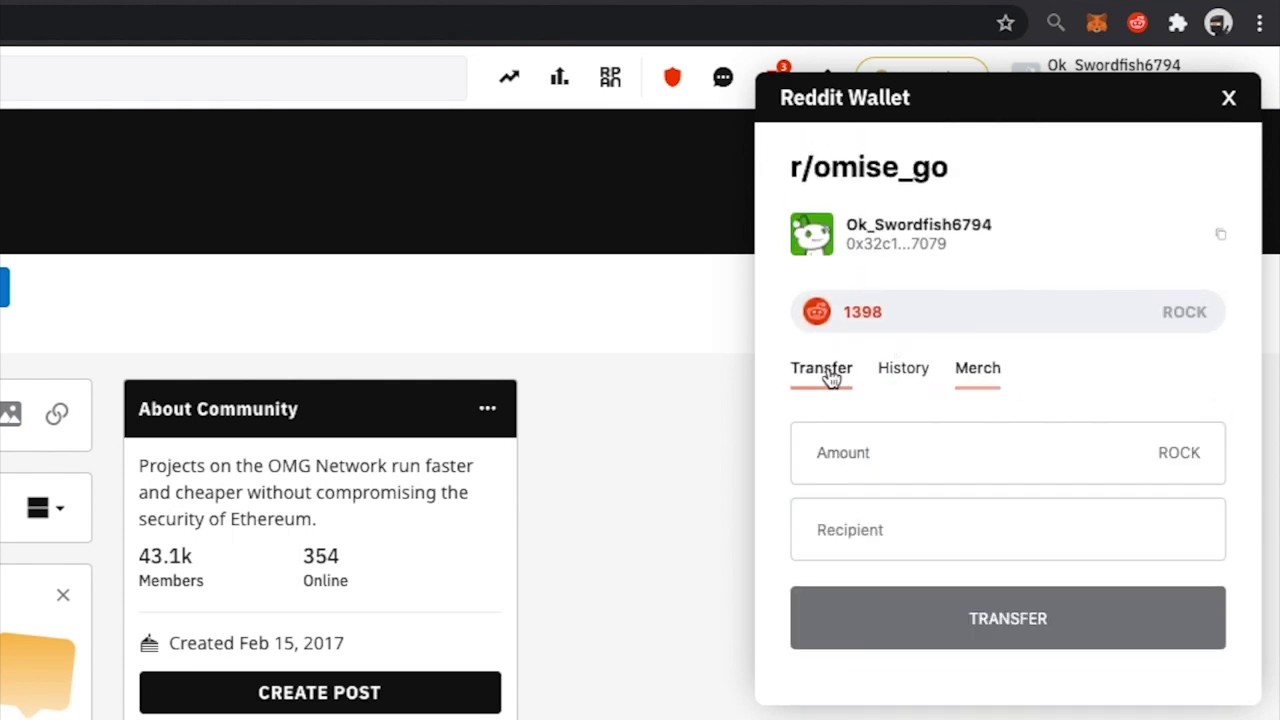
click(1021, 470)
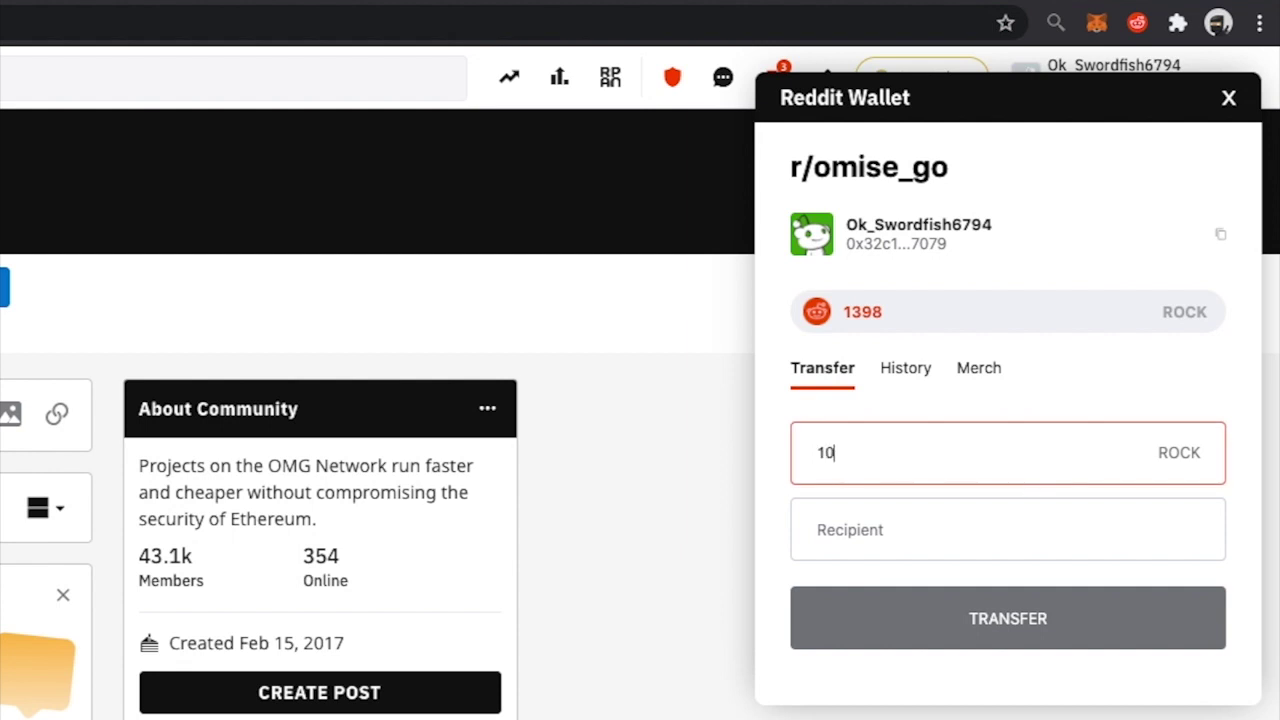
click(990, 550)
scroll(992, 540, down, 5)
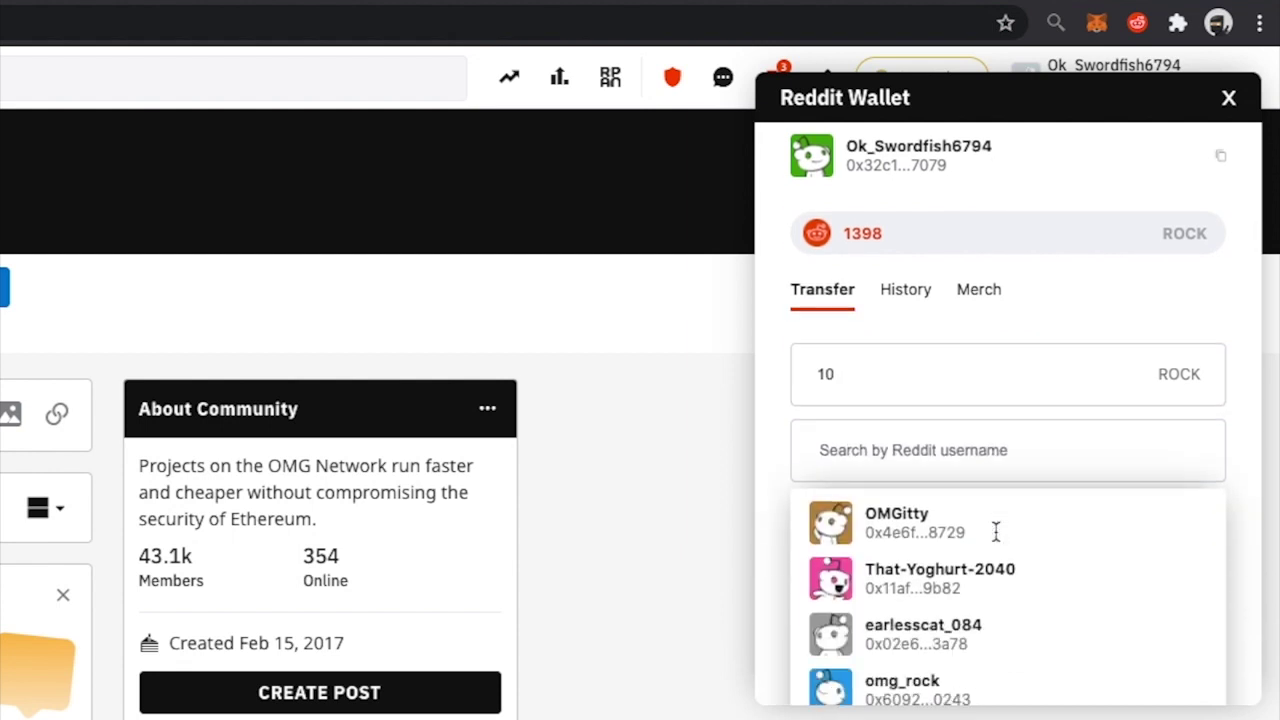
scroll(958, 558, down, 1)
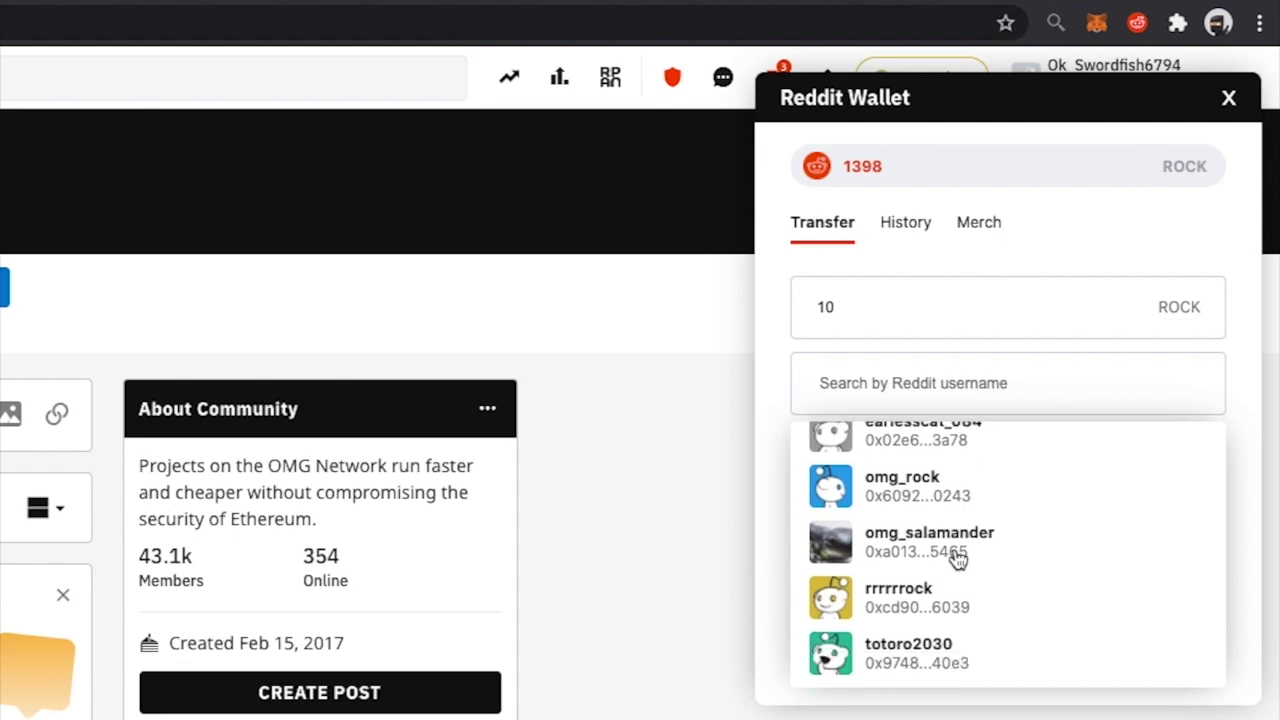
click(1048, 664)
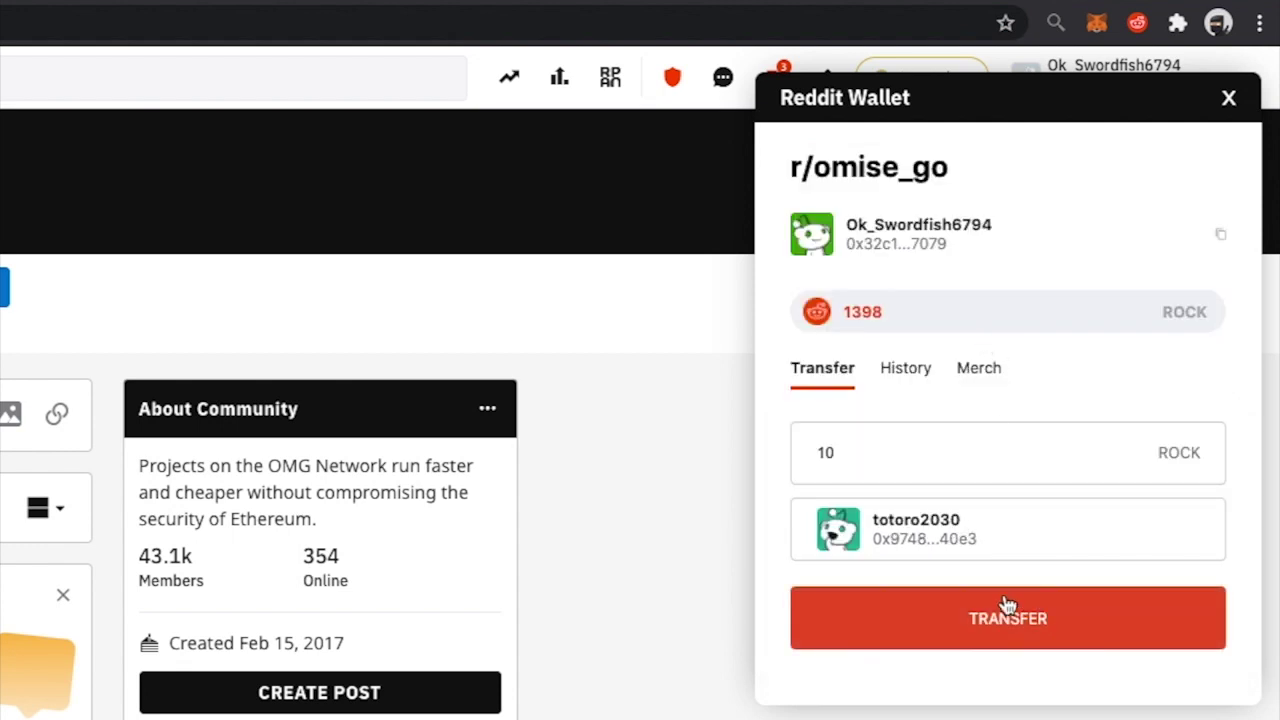
Step: Submit the 10 ROCK transfer and sign it in the MetaMask signature request
click(949, 619)
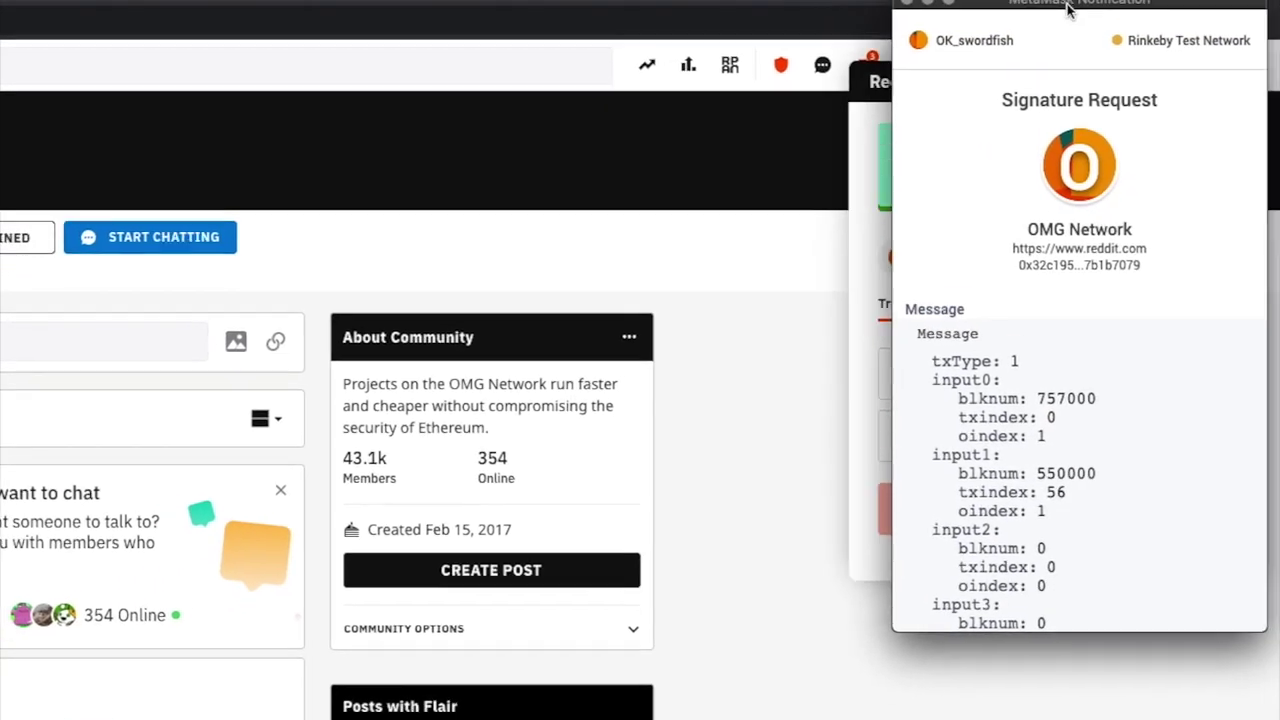
mouse_move(1063, 9)
mouse_down()
mouse_move(976, 76)
mouse_move(900, 85)
mouse_up()
scroll(926, 262, down, 10)
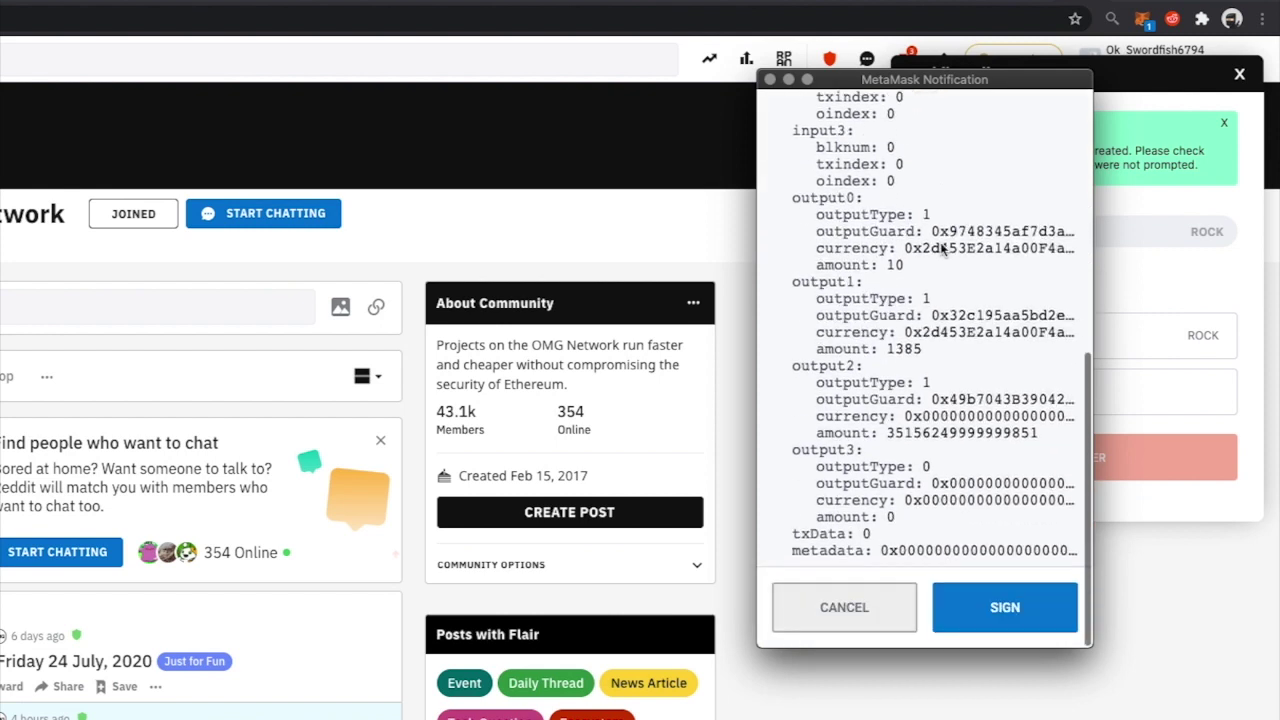
click(1011, 614)
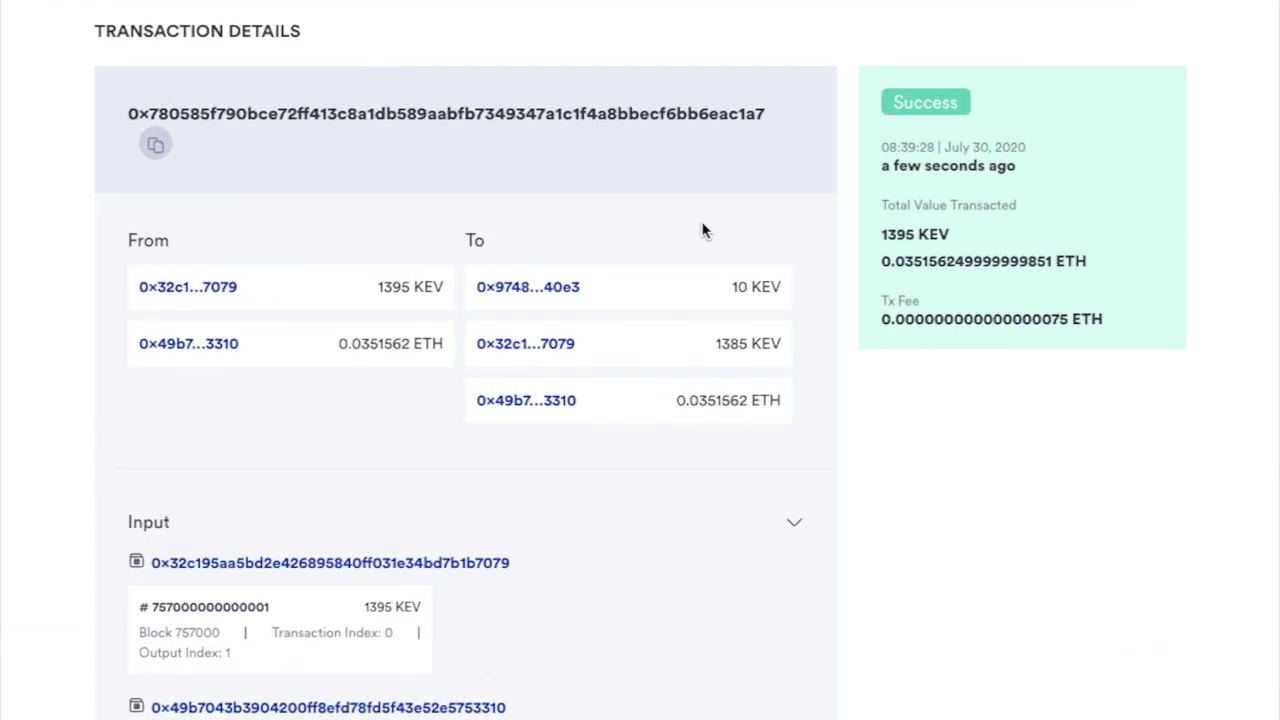
Step: Scroll through the explorer's transaction details confirming the 10-token transfer succeeded
scroll(701, 230, down, 5)
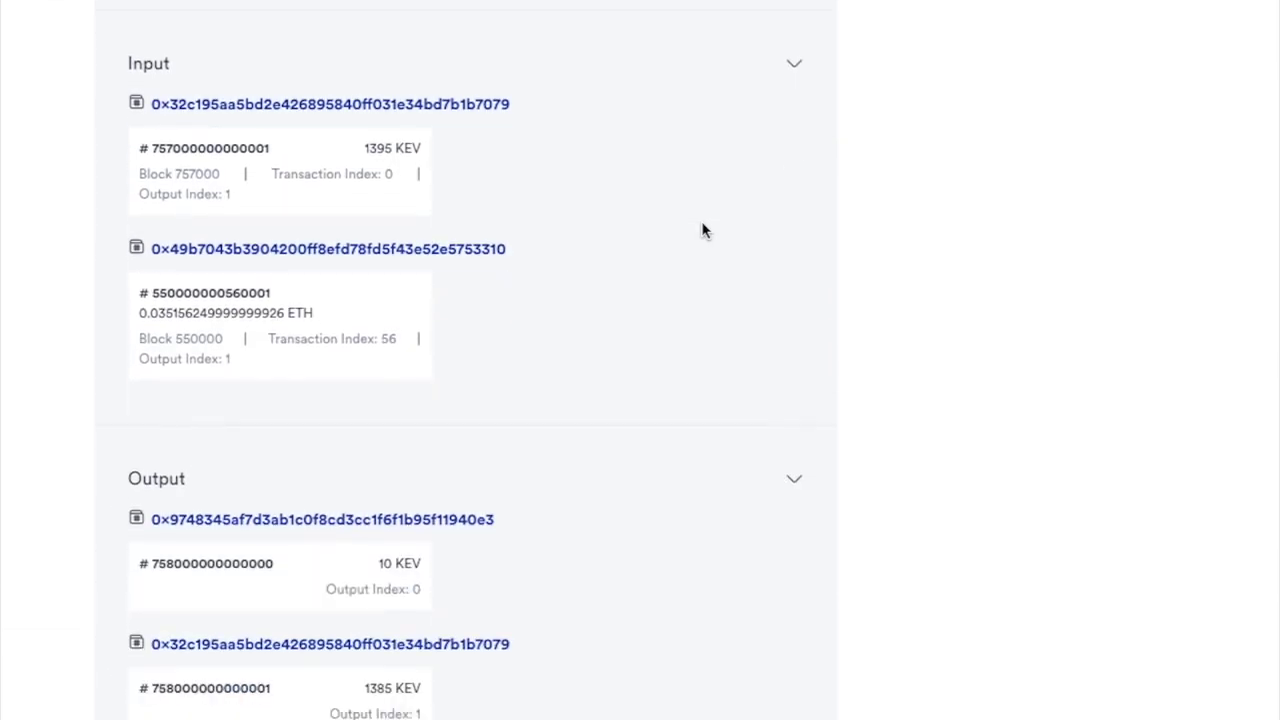
scroll(701, 230, up, 6)
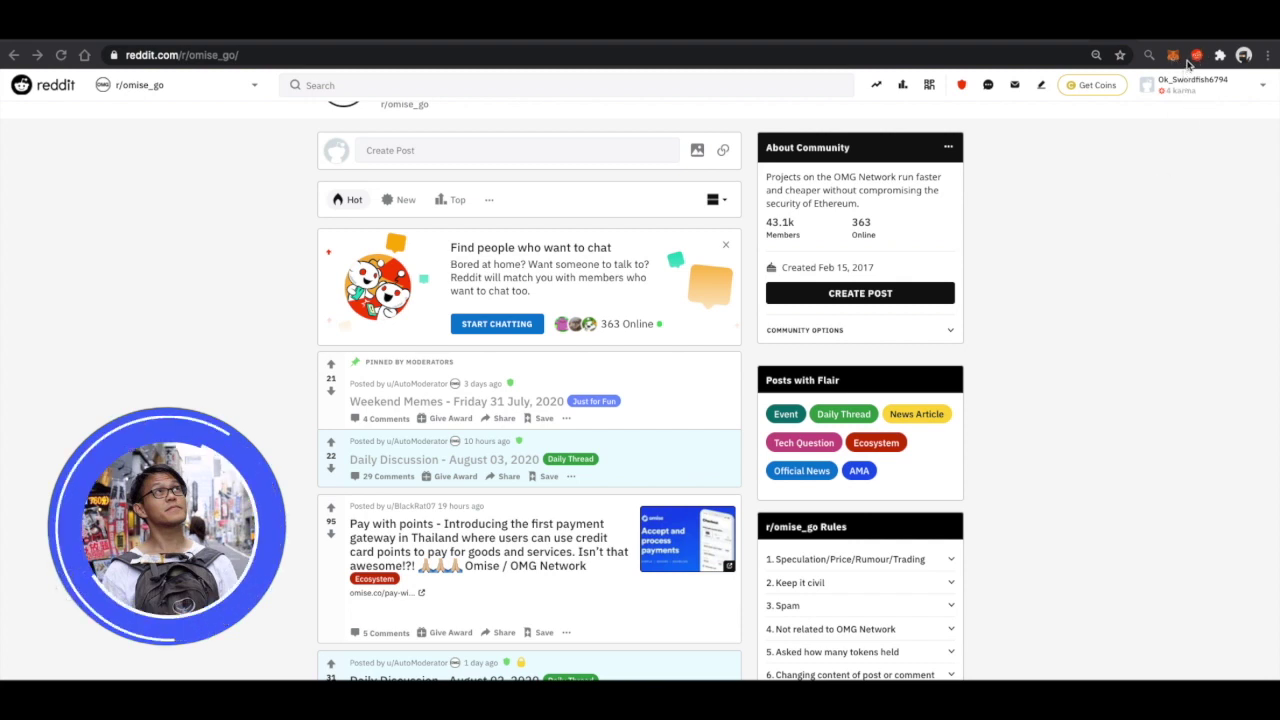
Step: Open the Reddit Wallet and follow its redirect to the supported r/OMGnetwork subreddit
click(1194, 58)
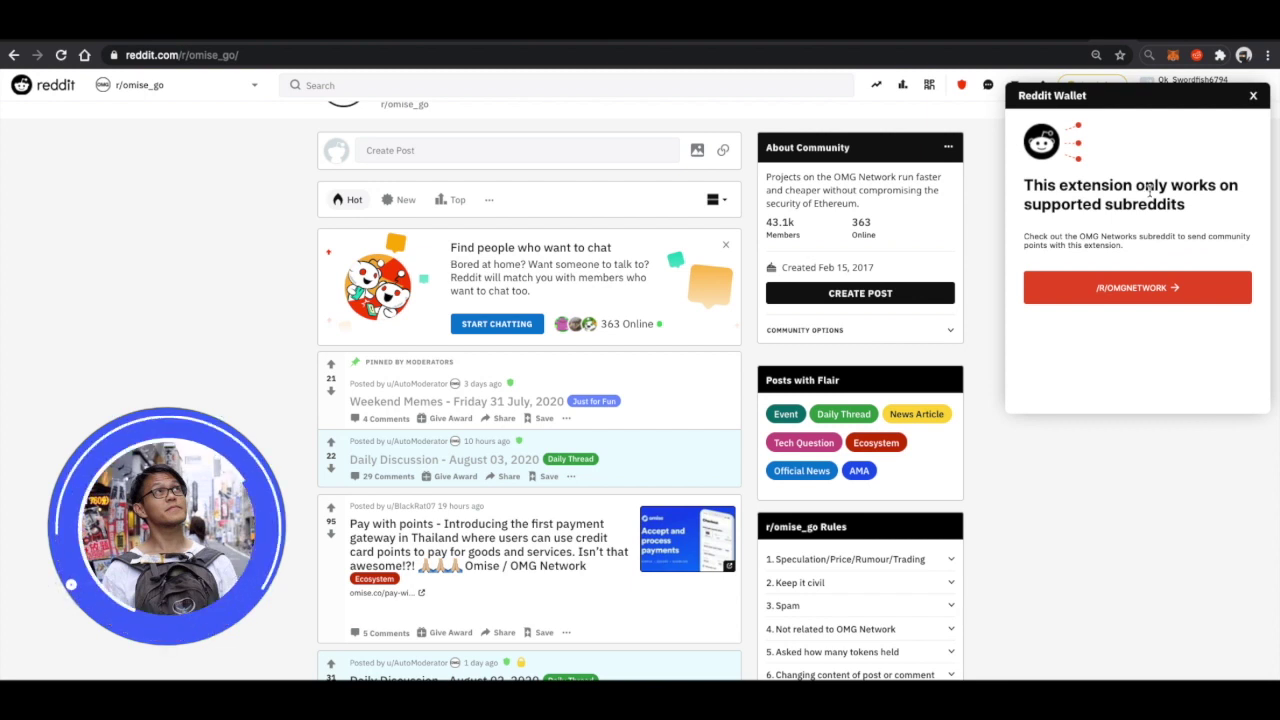
click(1146, 288)
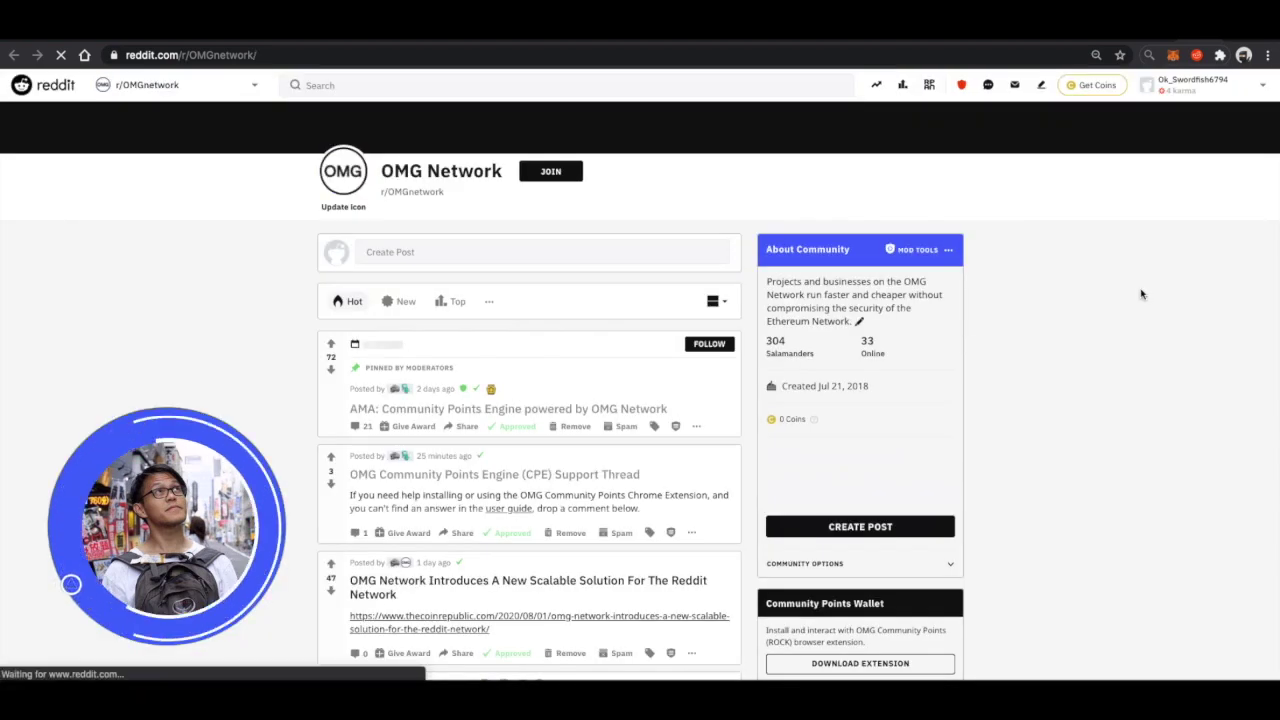
click(1196, 57)
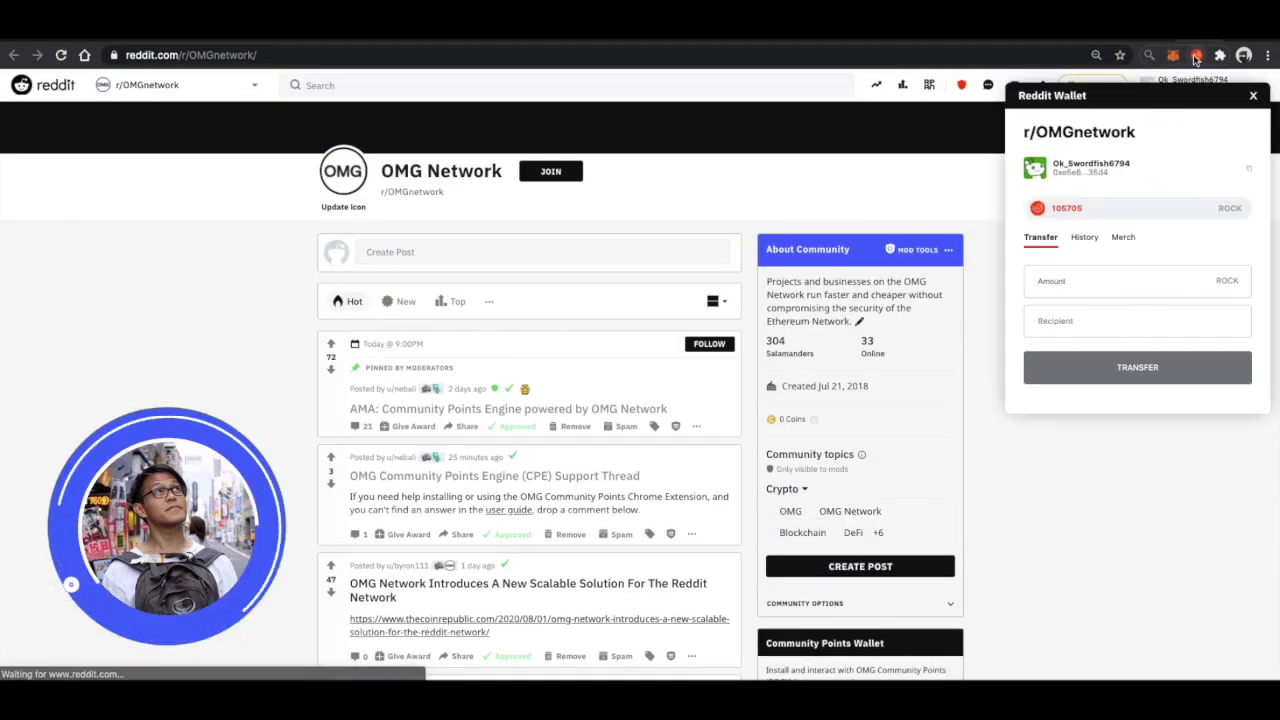
click(1089, 247)
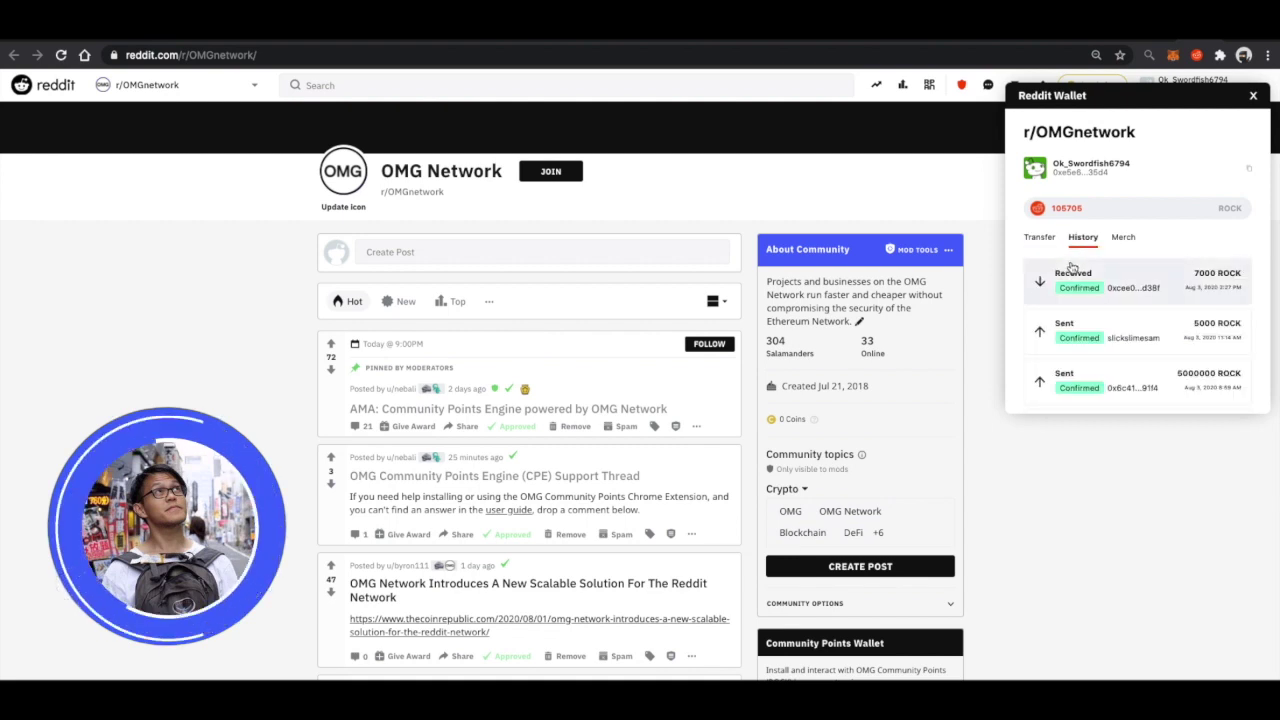
scroll(1110, 320, down, 1)
scroll(1120, 362, down, 1)
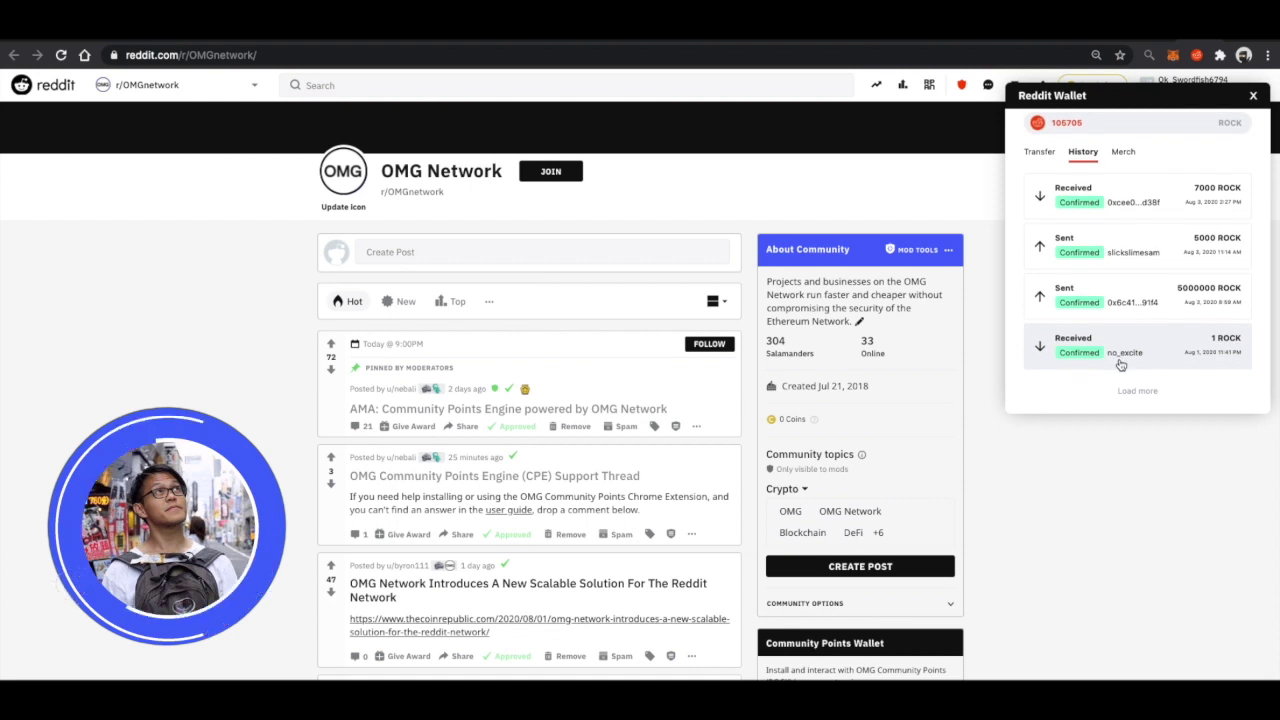
click(1143, 391)
scroll(1141, 372, down, 2)
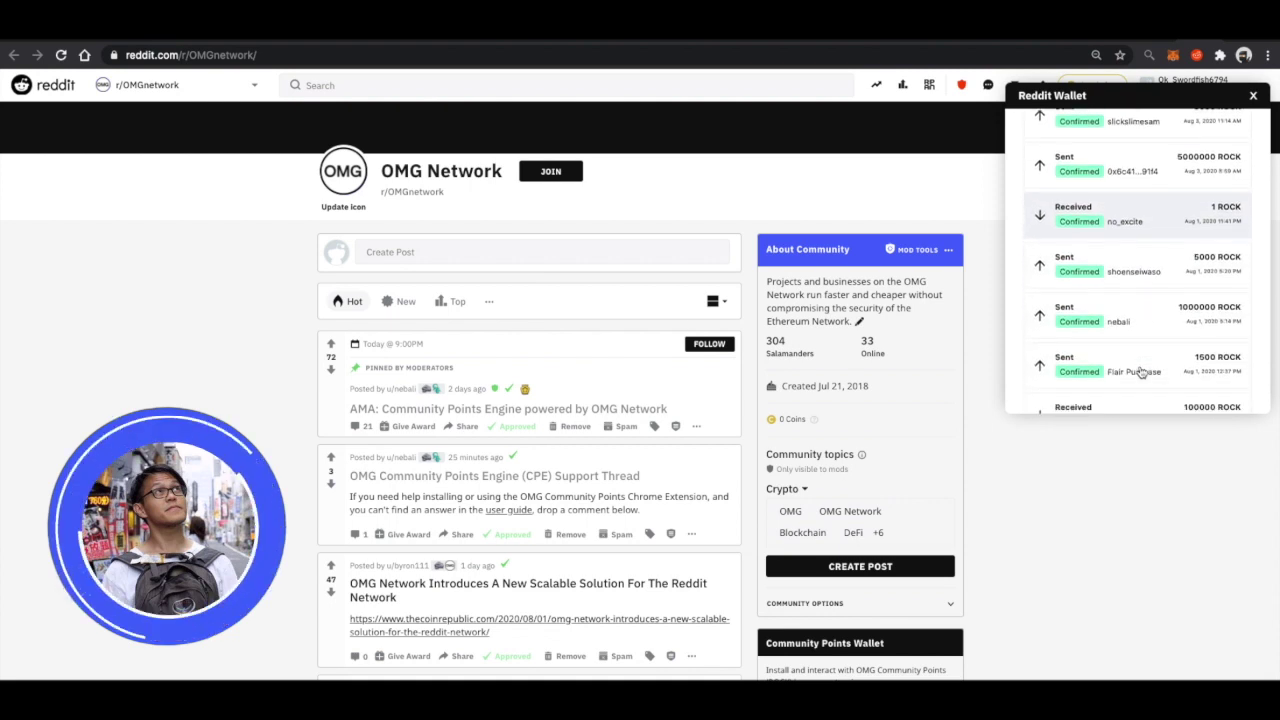
scroll(1141, 372, up, 3)
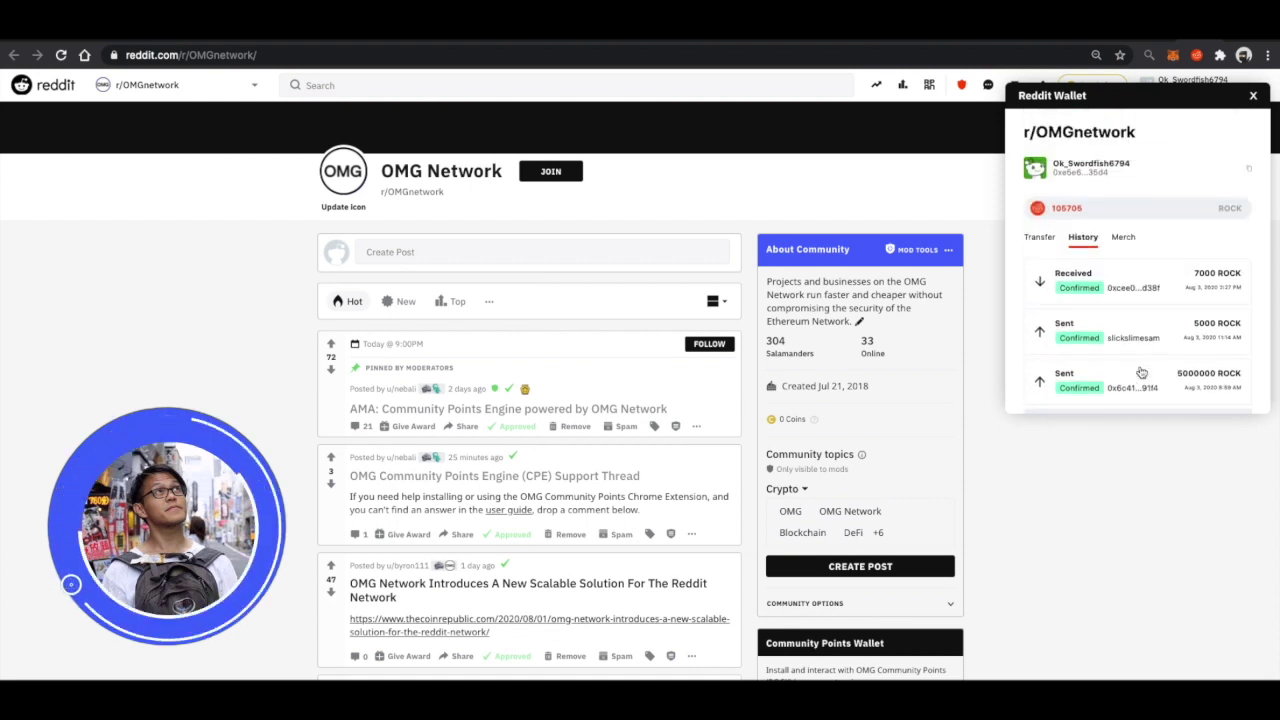
click(1120, 239)
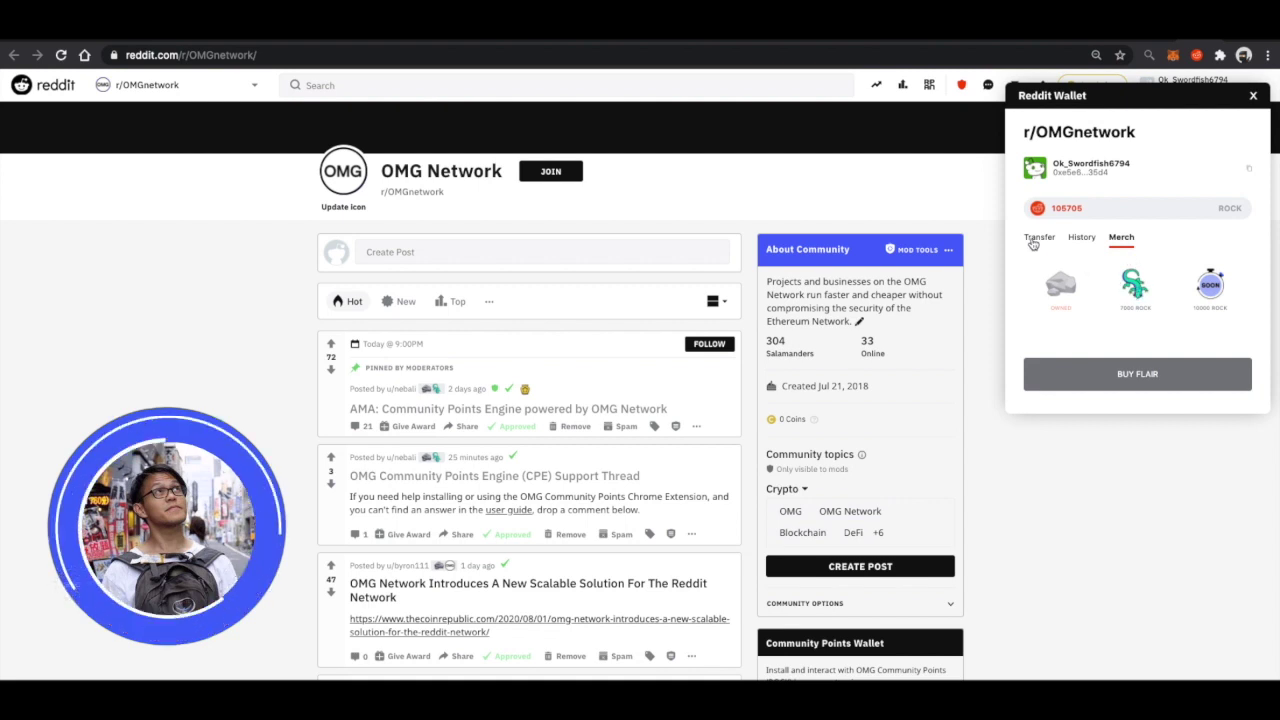
click(1039, 239)
Step: Scroll r/OMGnetwork to the Ox post and open its comments listing members' wallet addresses
scroll(278, 445, down, 3)
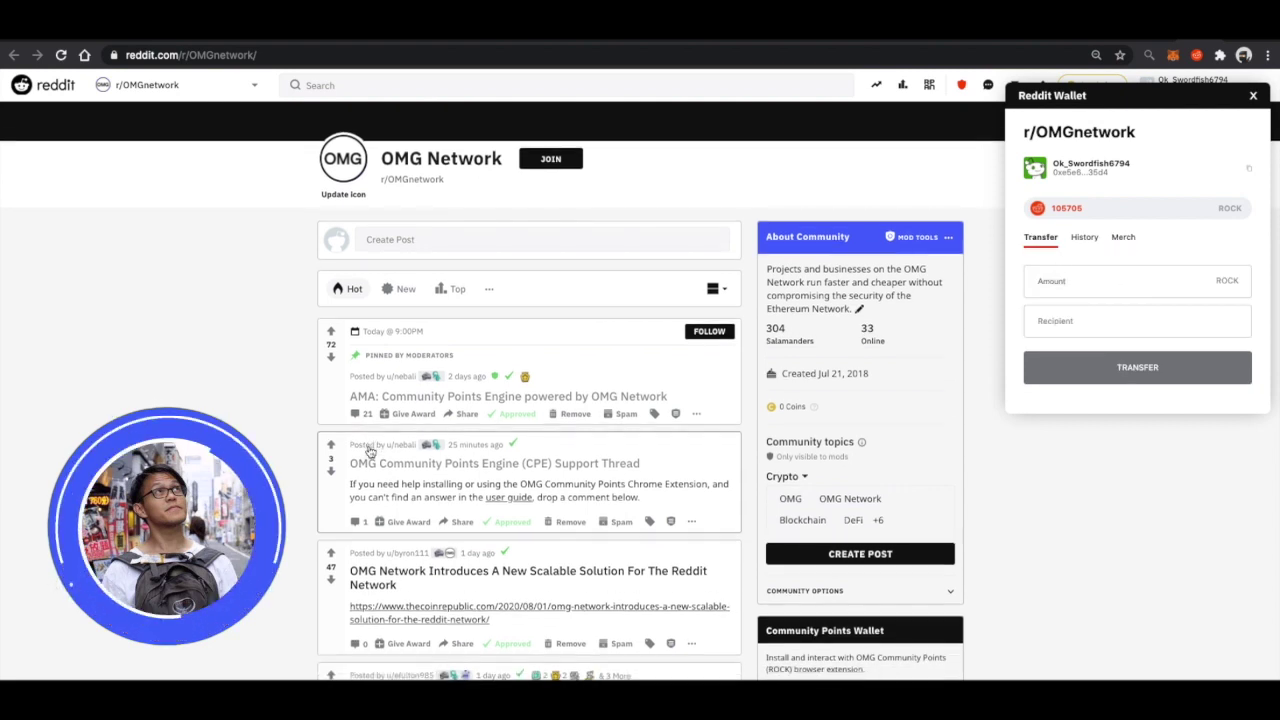
scroll(278, 445, down, 3)
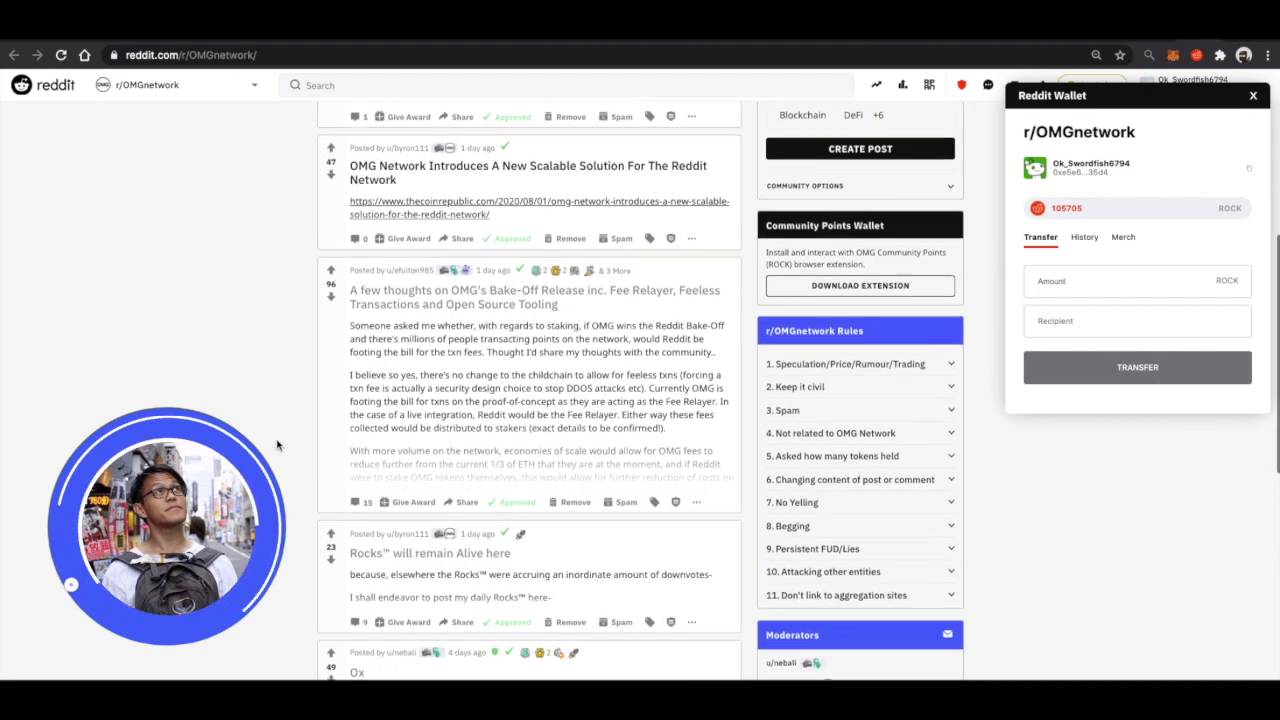
scroll(278, 445, down, 5)
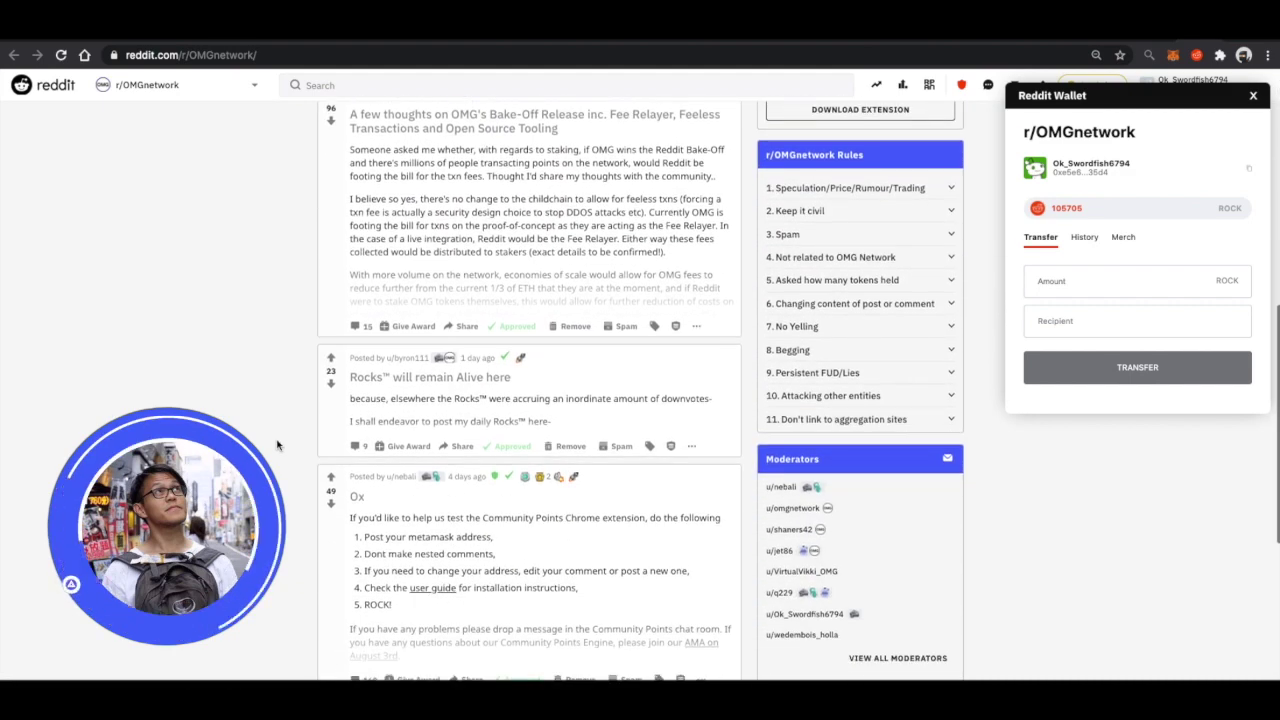
click(363, 450)
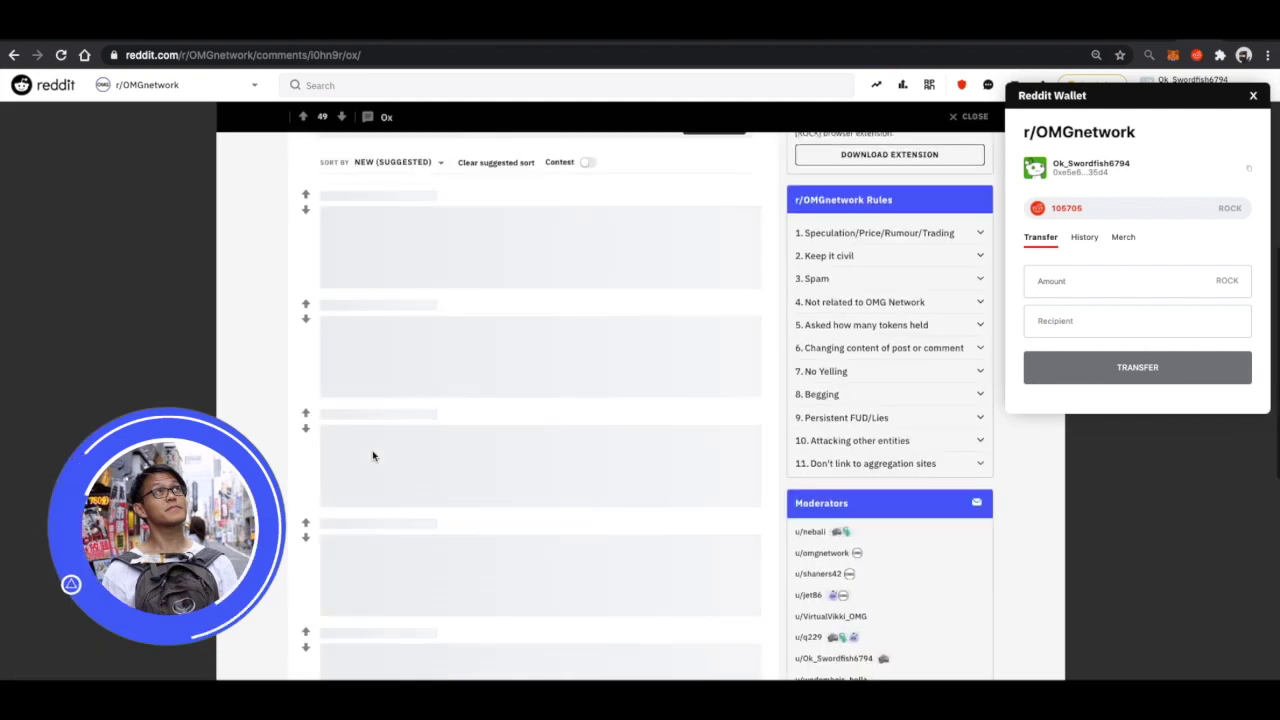
scroll(372, 452, down, 1)
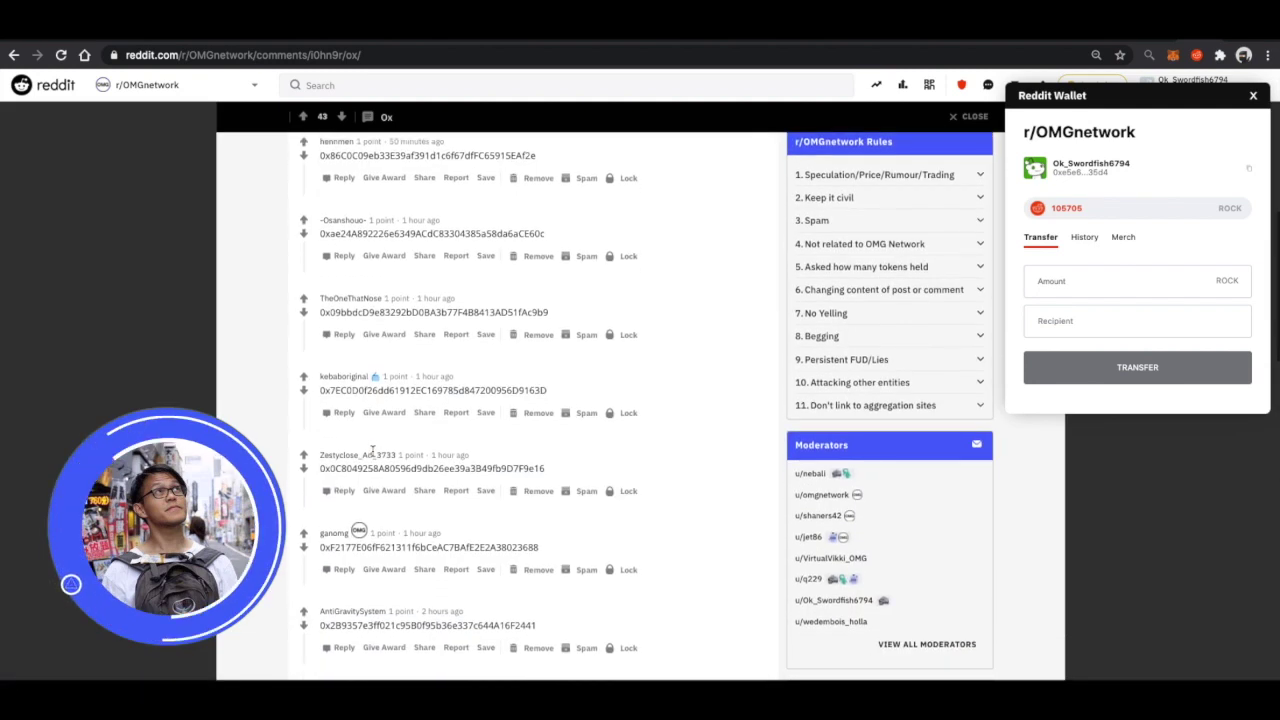
scroll(373, 456, up, 2)
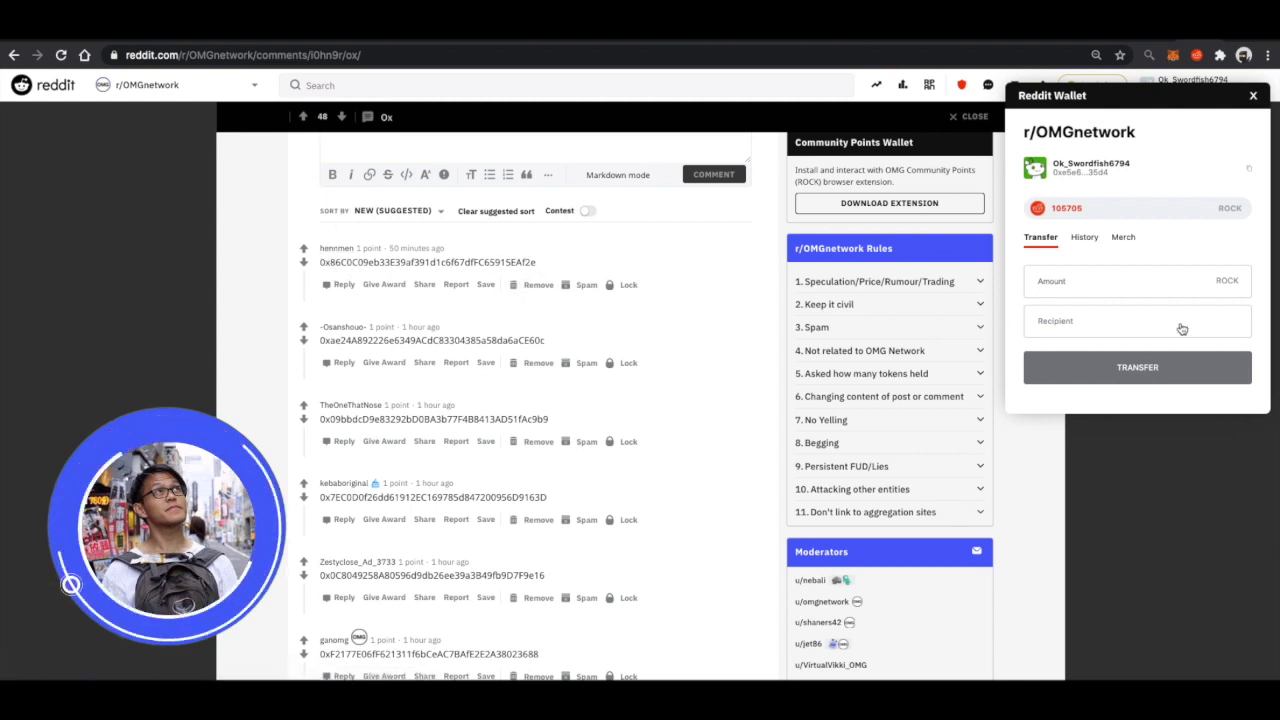
click(1163, 279)
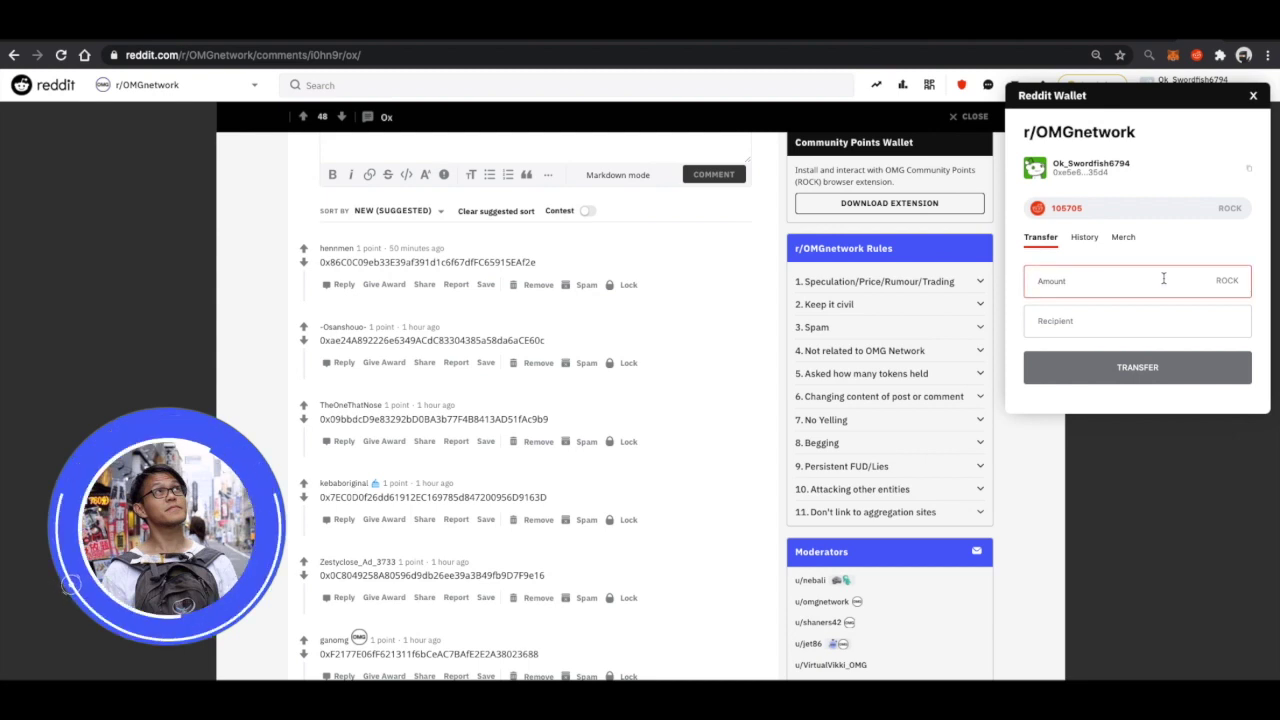
Step: Enter 1000 ROCK as the amount and pick OMGitty as recipient by searching 'OMG'
text(1000)
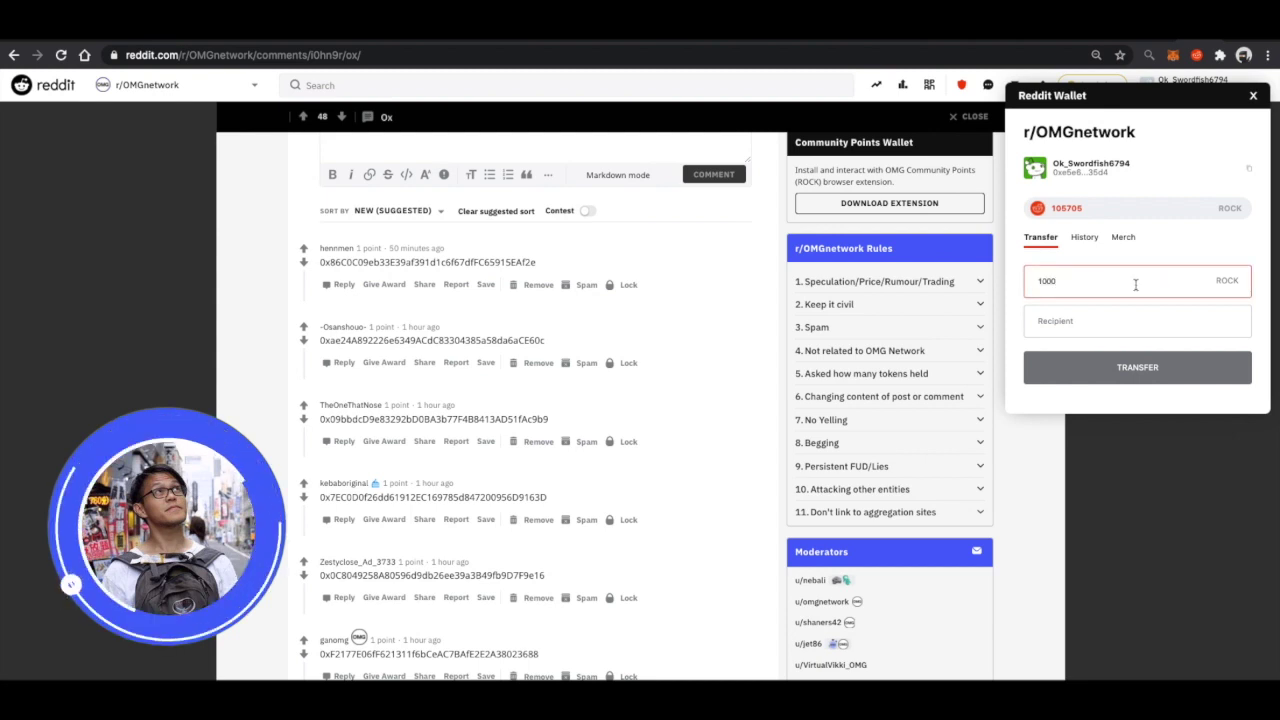
scroll(1135, 284, down, 3)
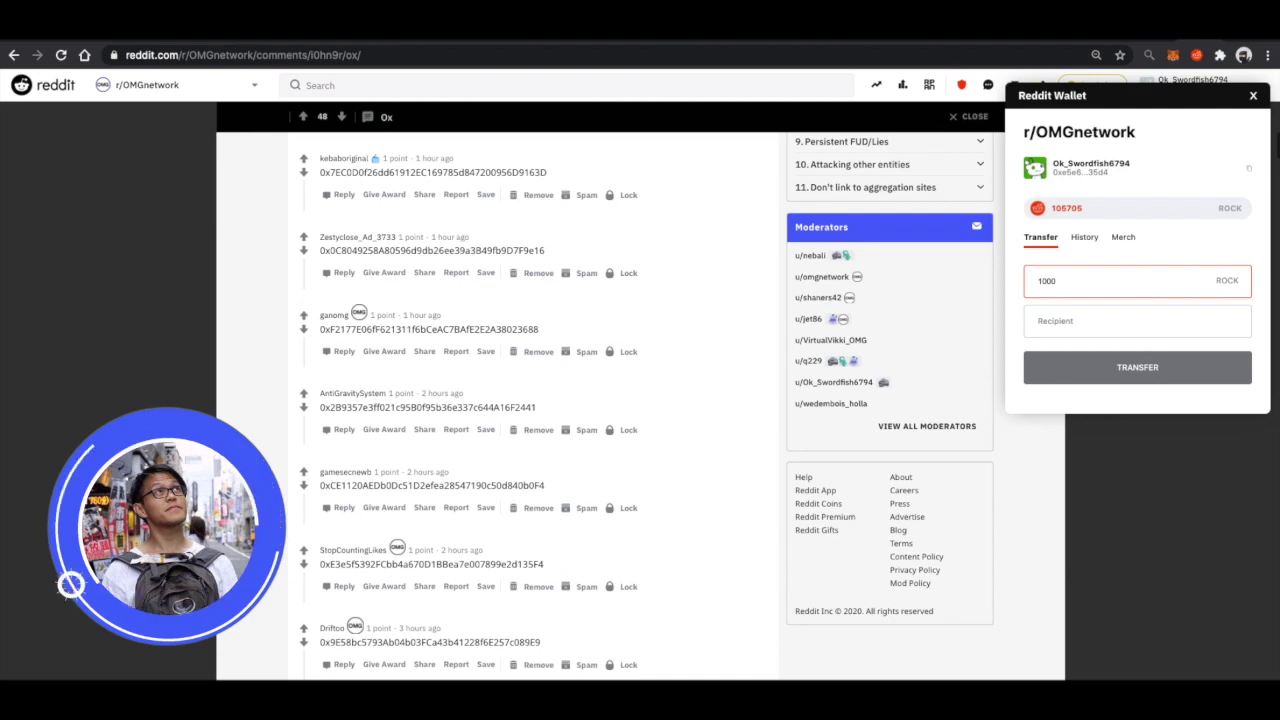
scroll(646, 401, down, 1)
scroll(500, 400, down, 5)
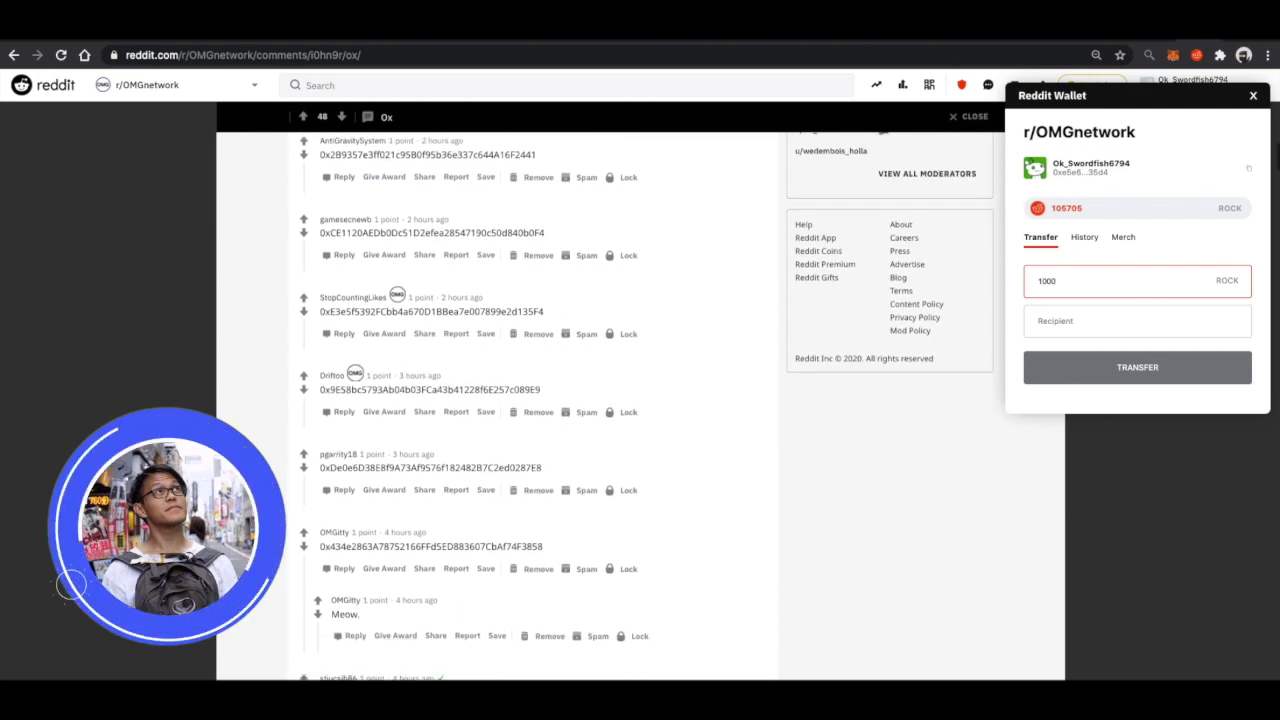
scroll(500, 400, down, 1)
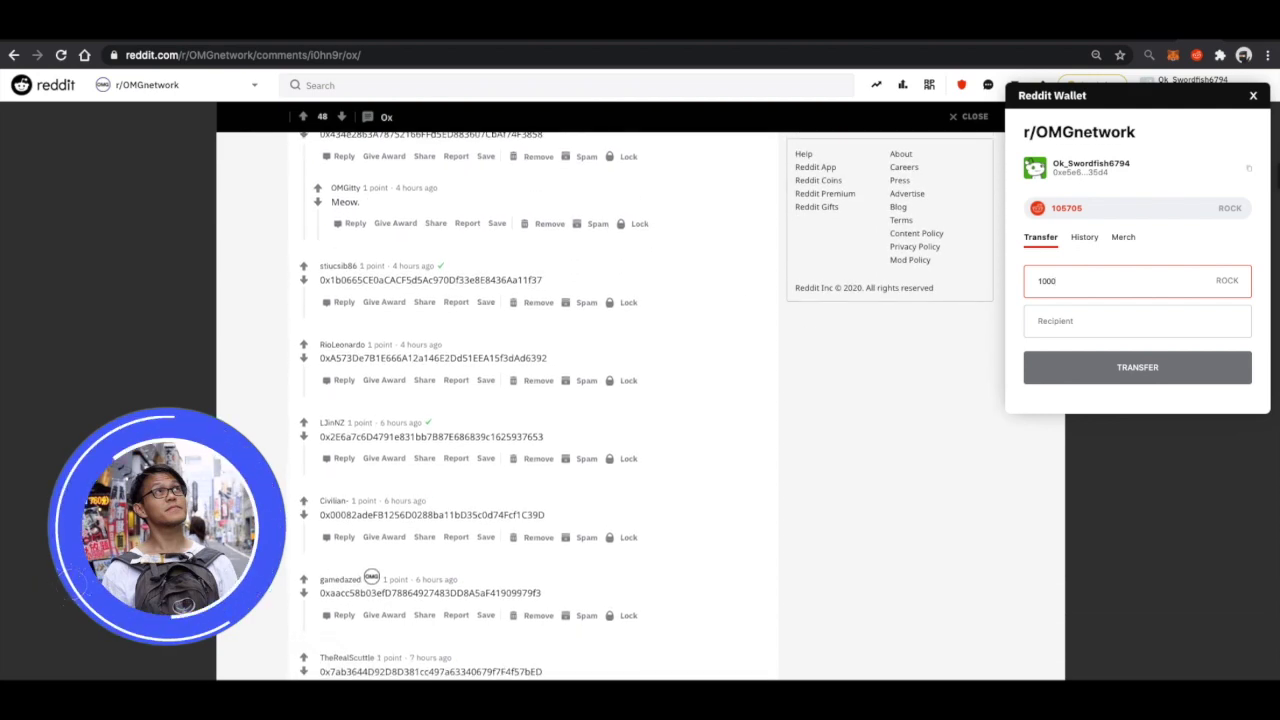
click(1104, 322)
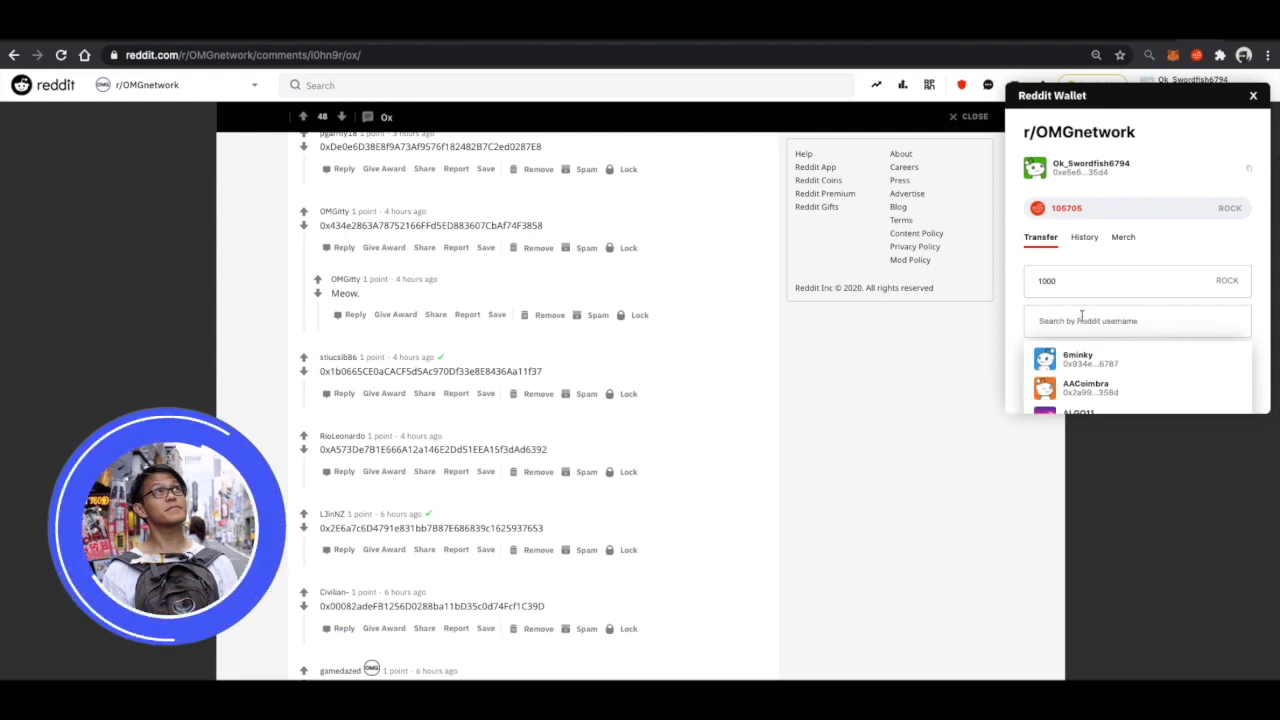
scroll(1065, 345, down, 5)
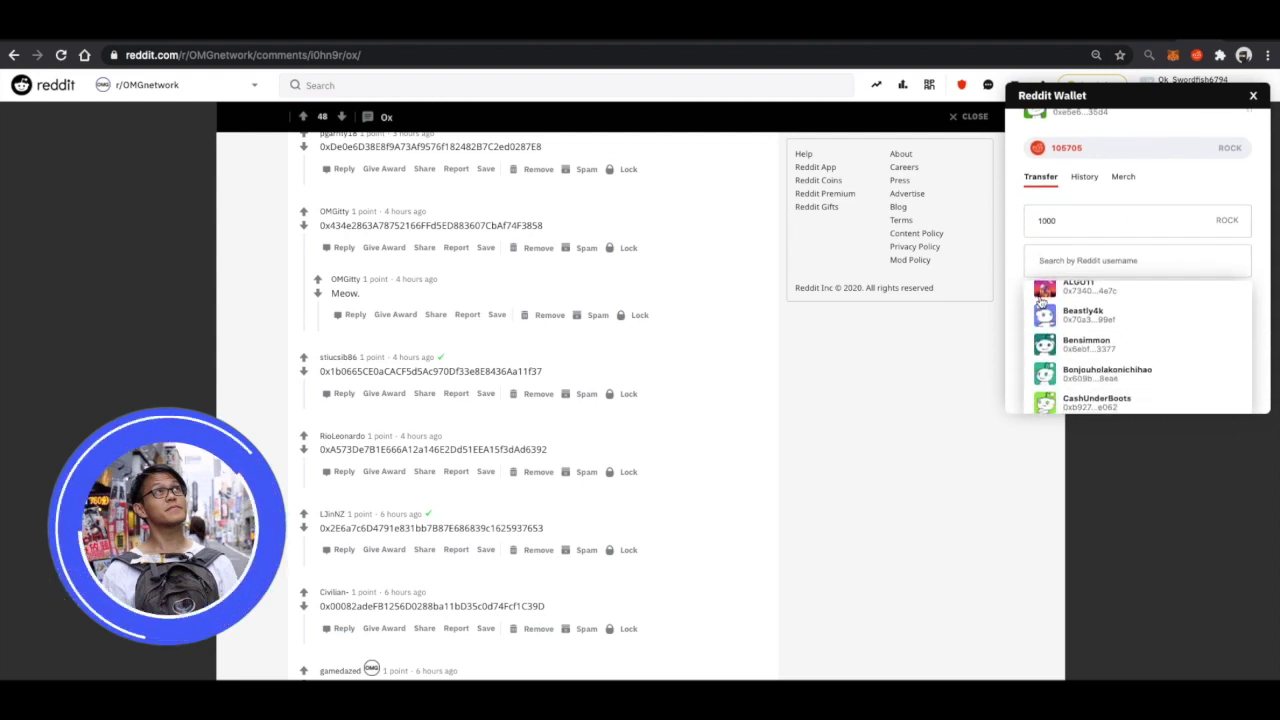
scroll(1068, 322, down, 5)
scroll(1068, 330, up, 15)
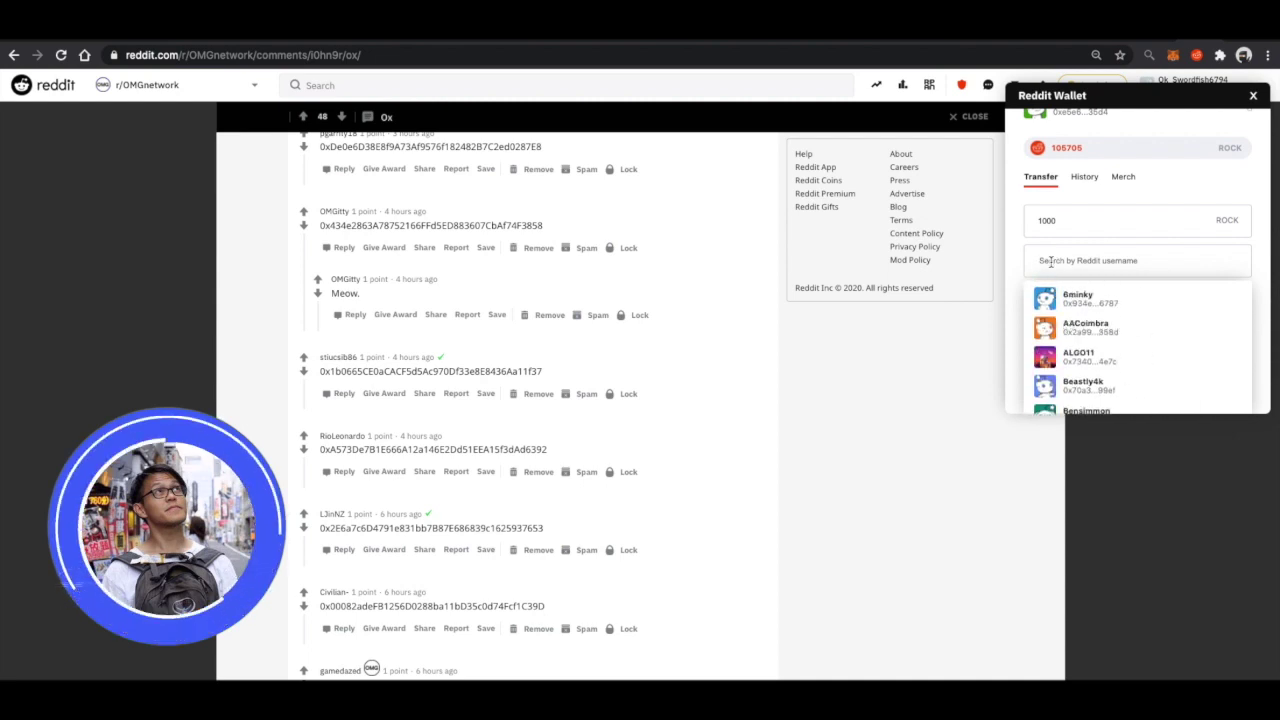
text(OMG)
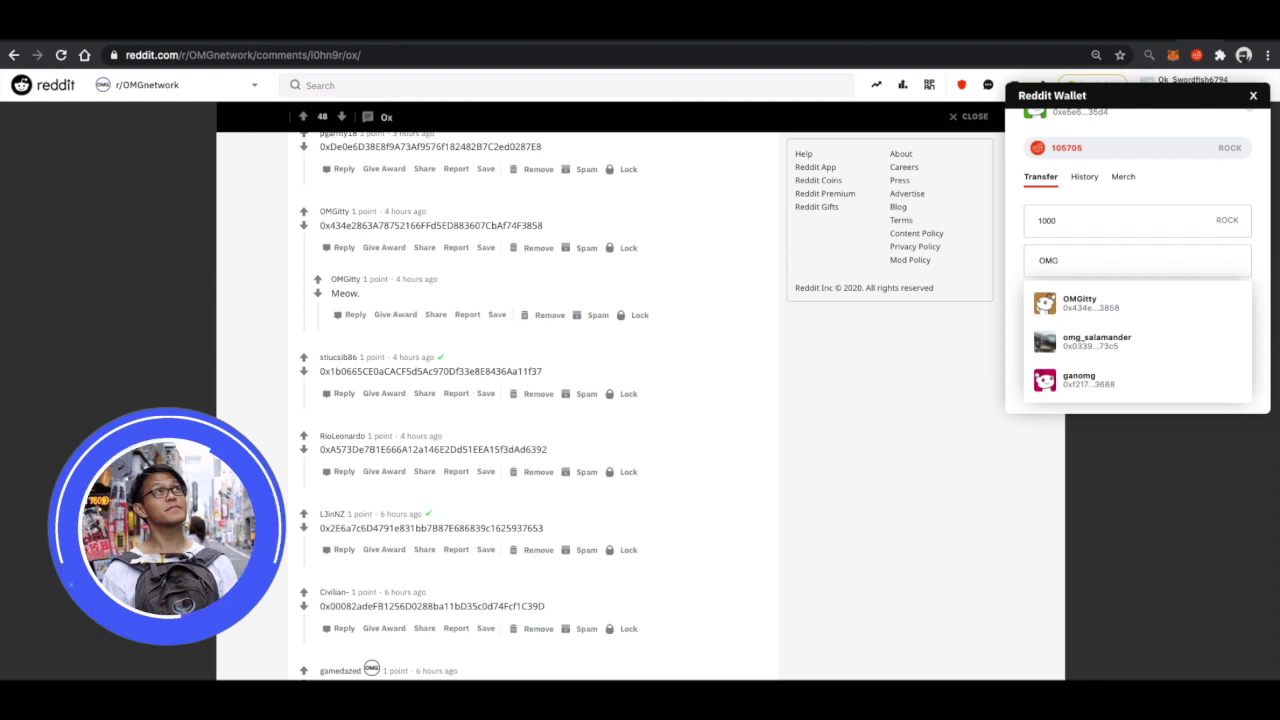
click(1062, 302)
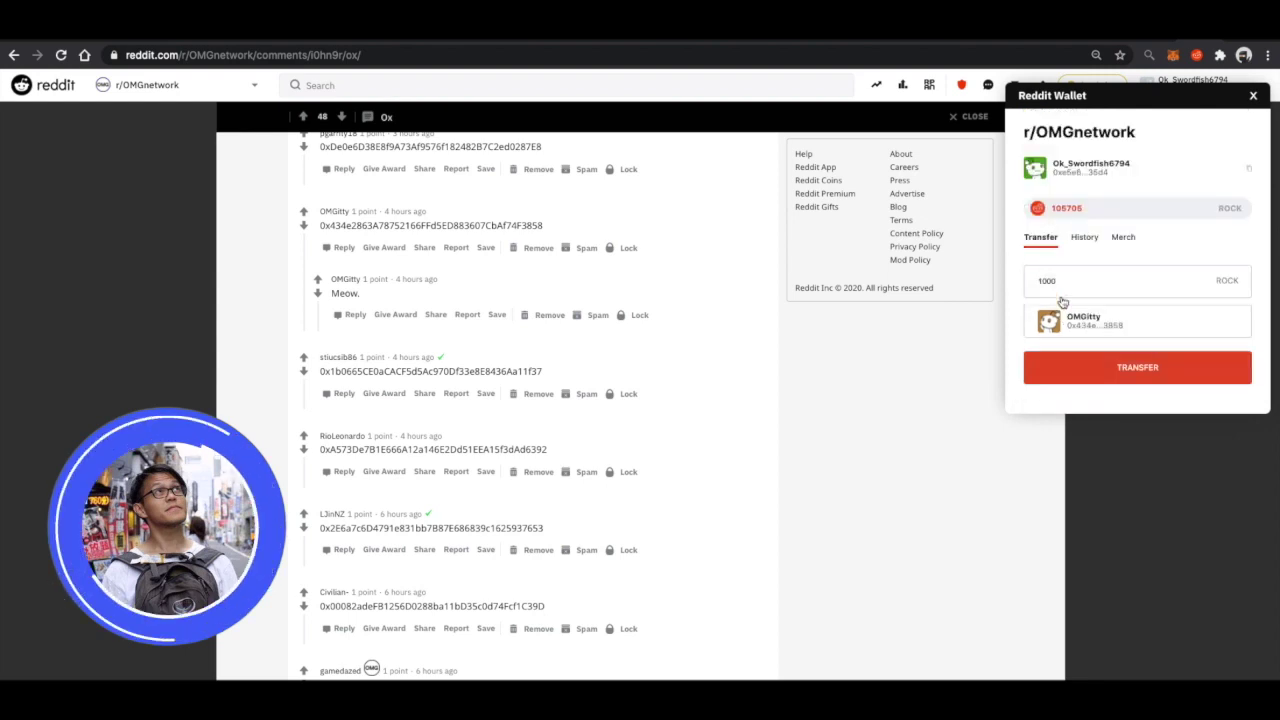
Step: Submit the 1000 ROCK transfer to OMGitty and sign it in MetaMask
click(1166, 370)
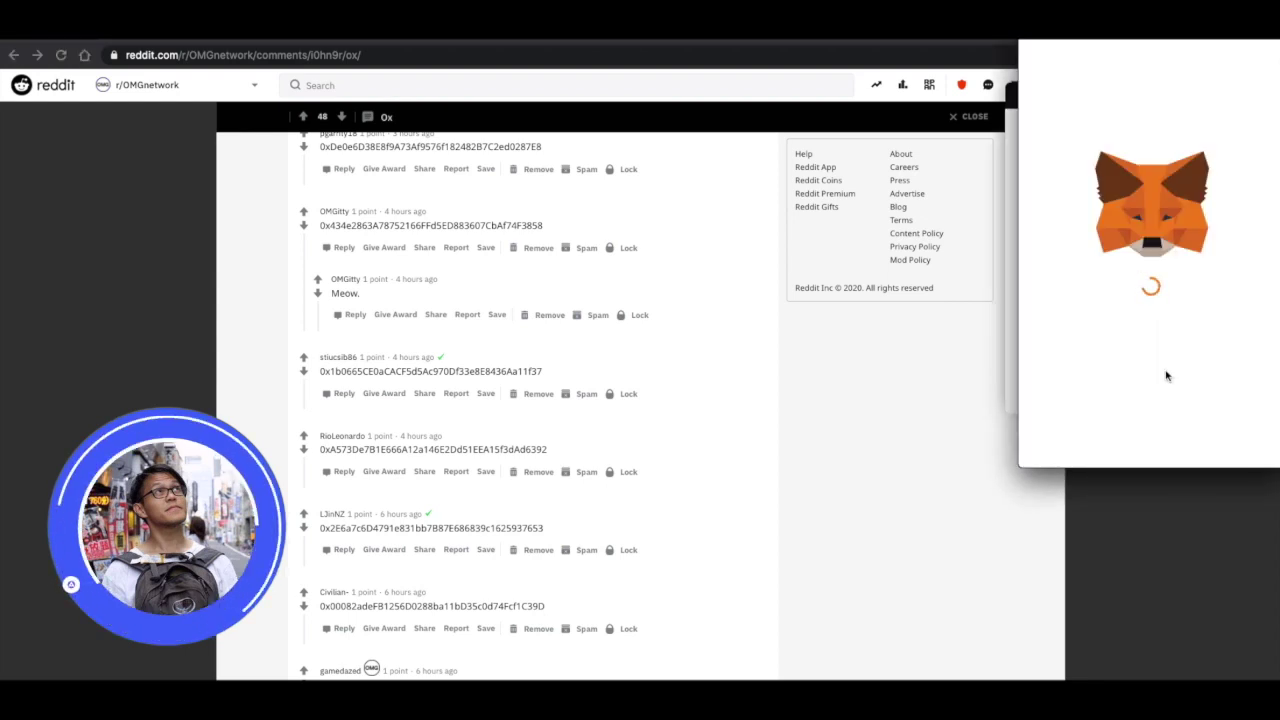
drag(1130, 24, 990, 104)
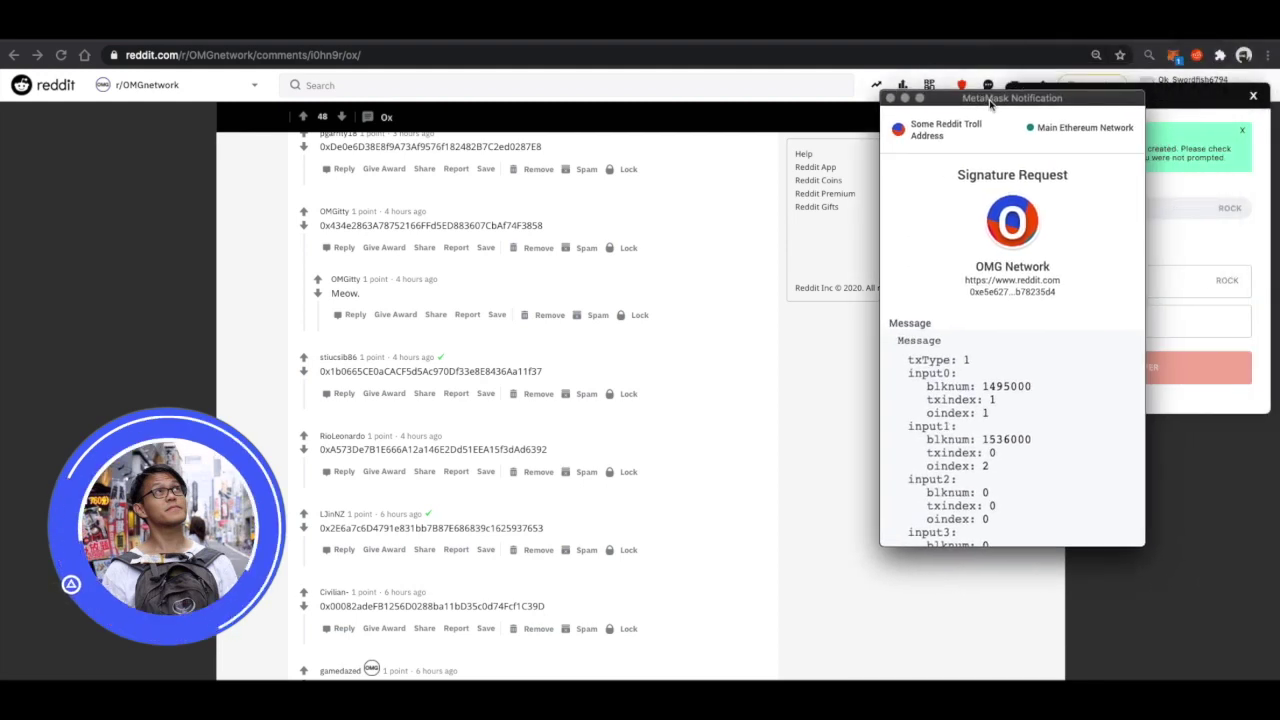
scroll(941, 365, down, 1)
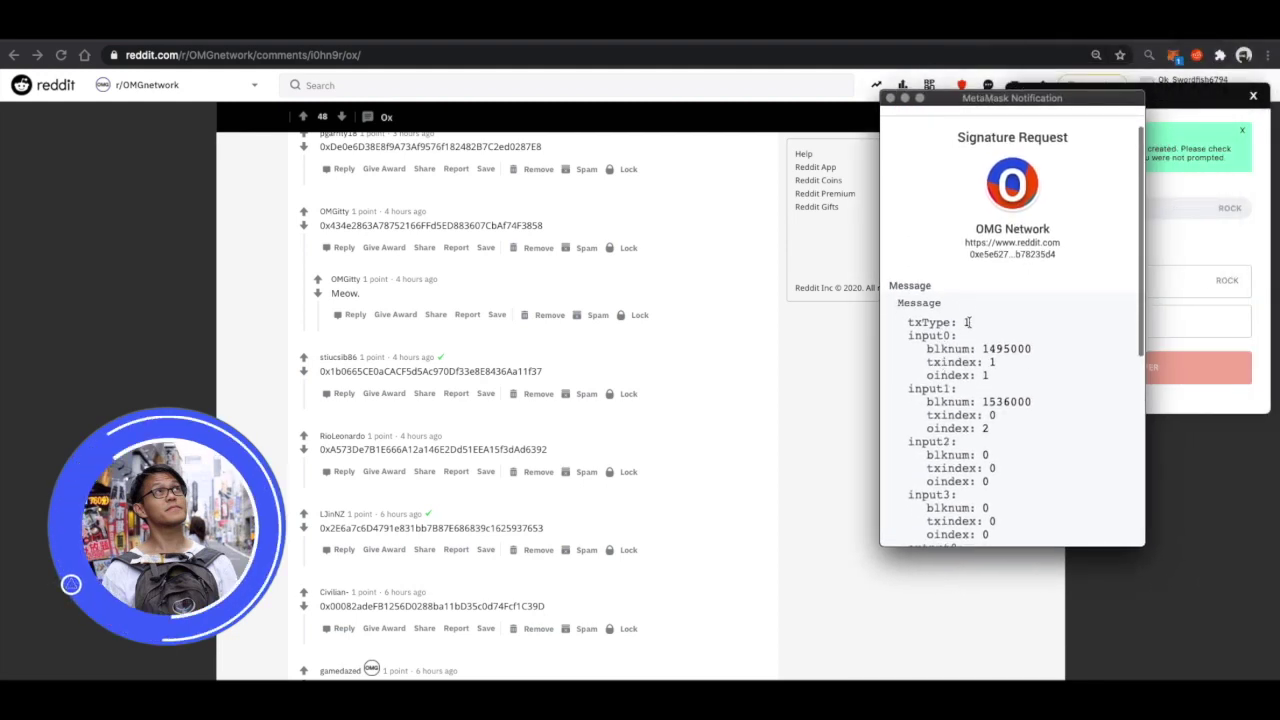
scroll(1045, 347, down, 3)
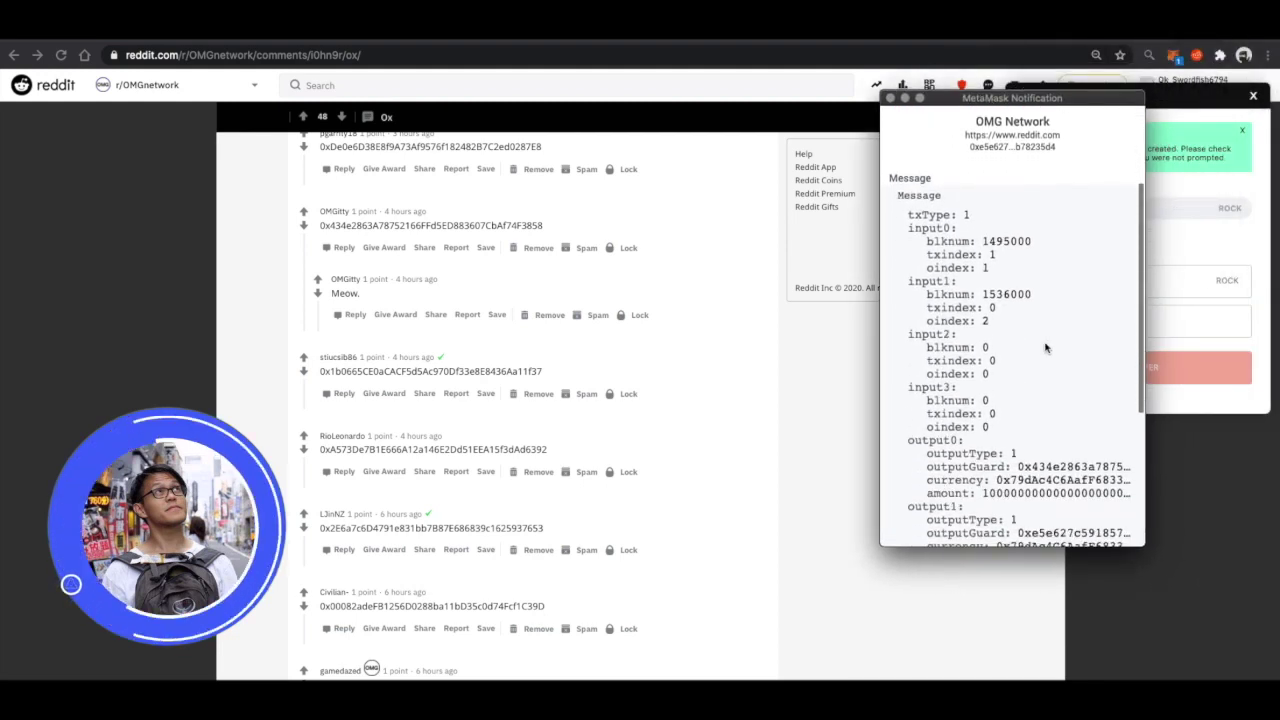
scroll(1045, 347, down, 7)
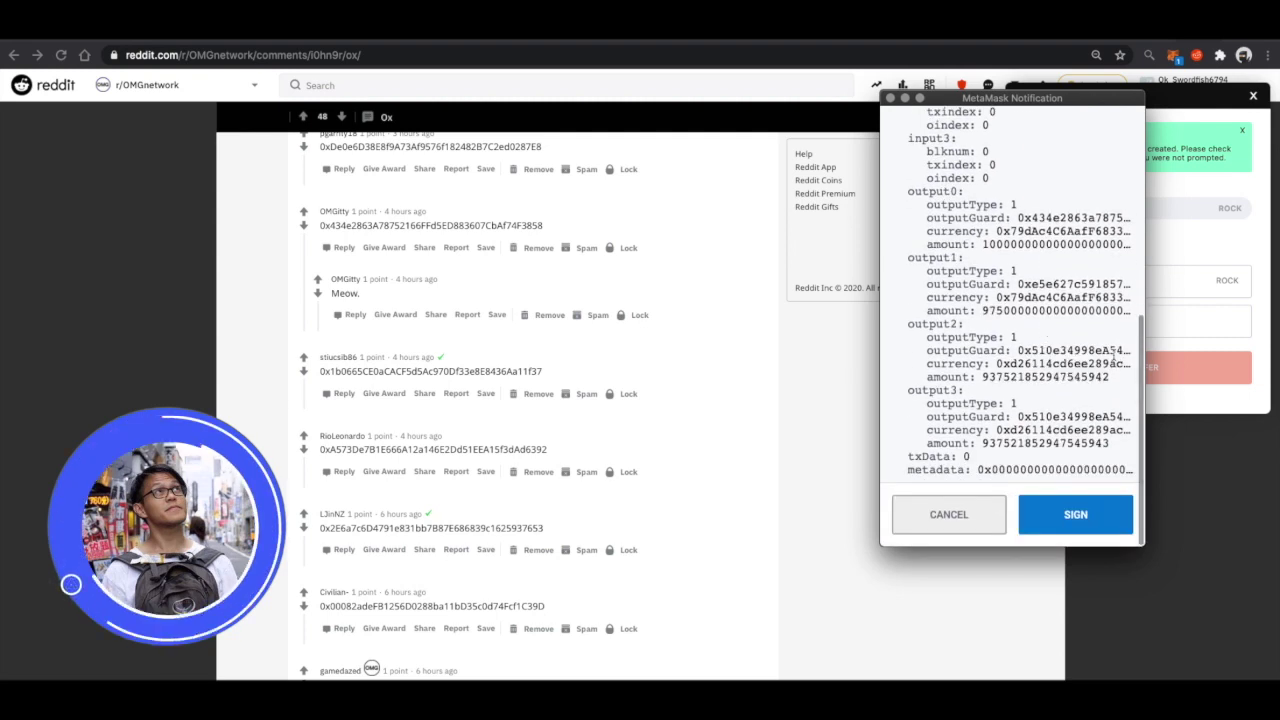
click(1086, 518)
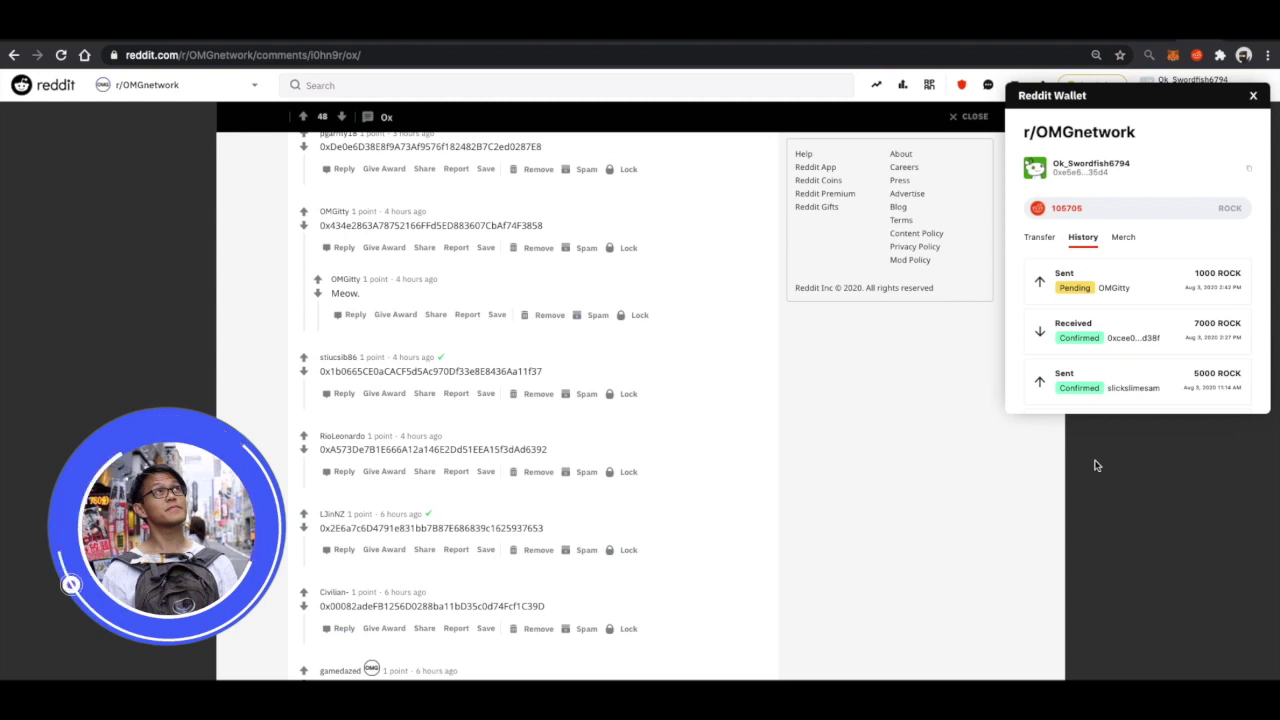
scroll(1124, 396, down, 1)
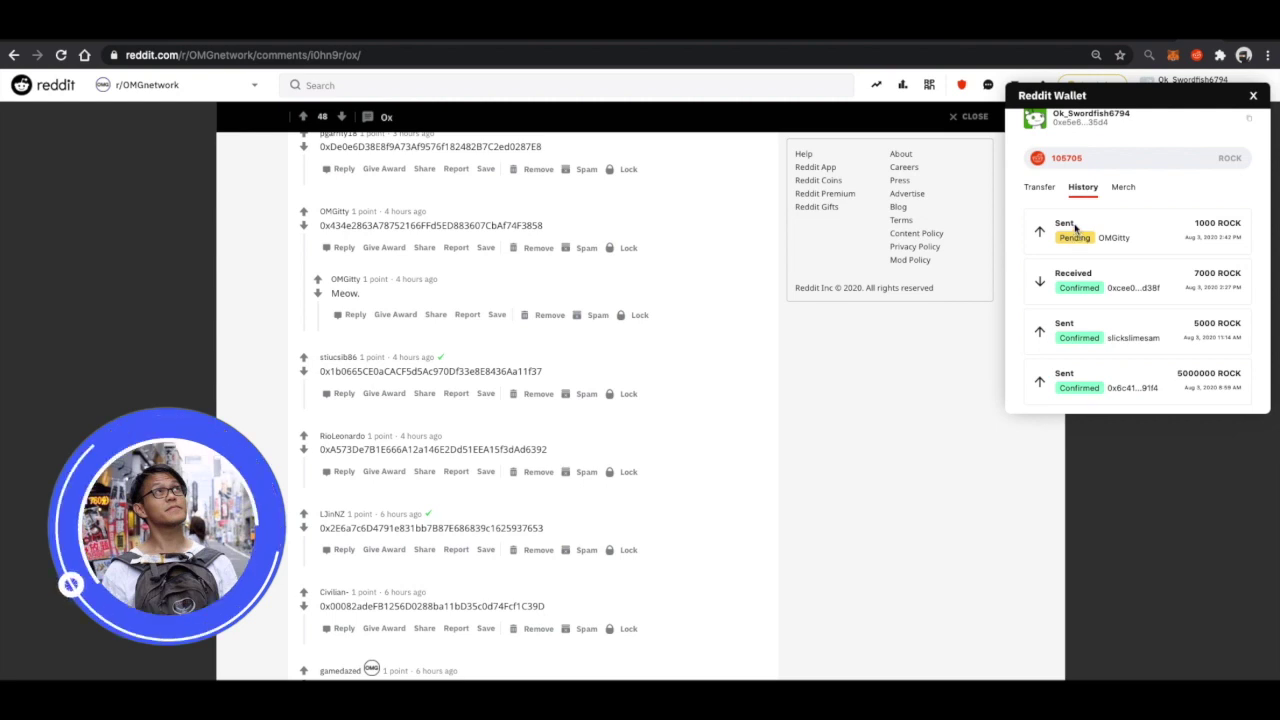
scroll(1075, 228, down, 1)
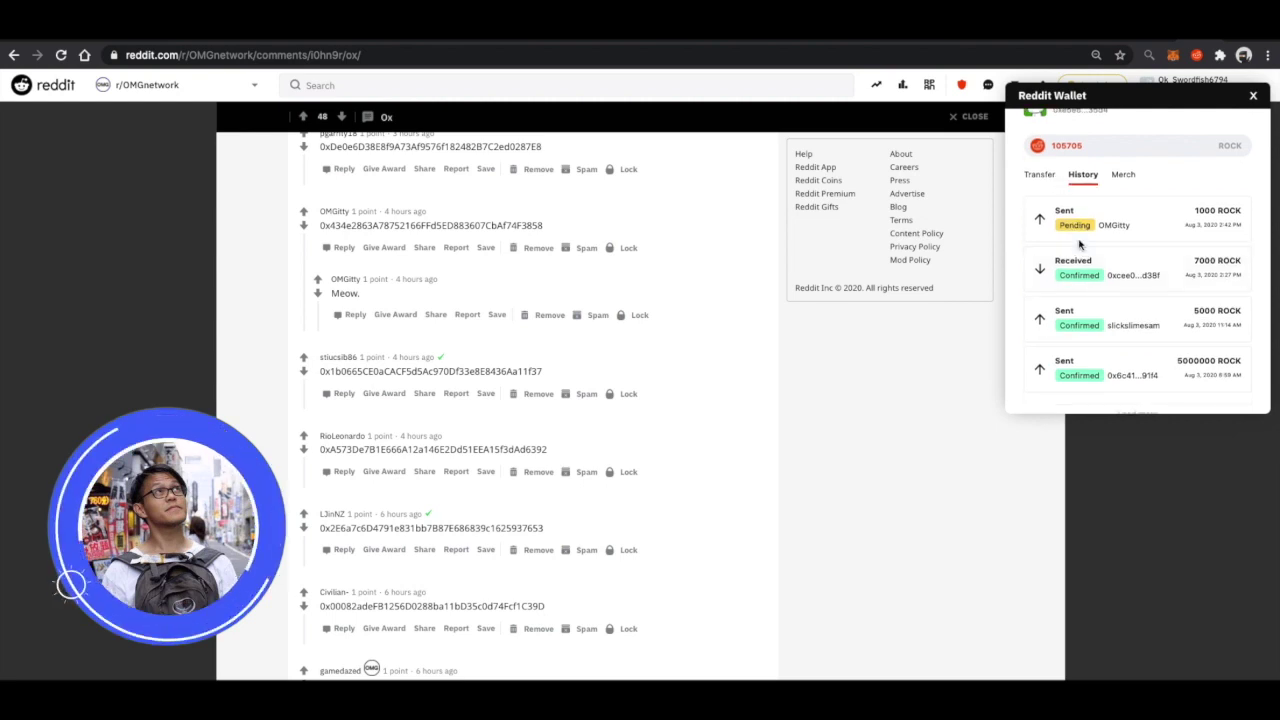
click(1044, 176)
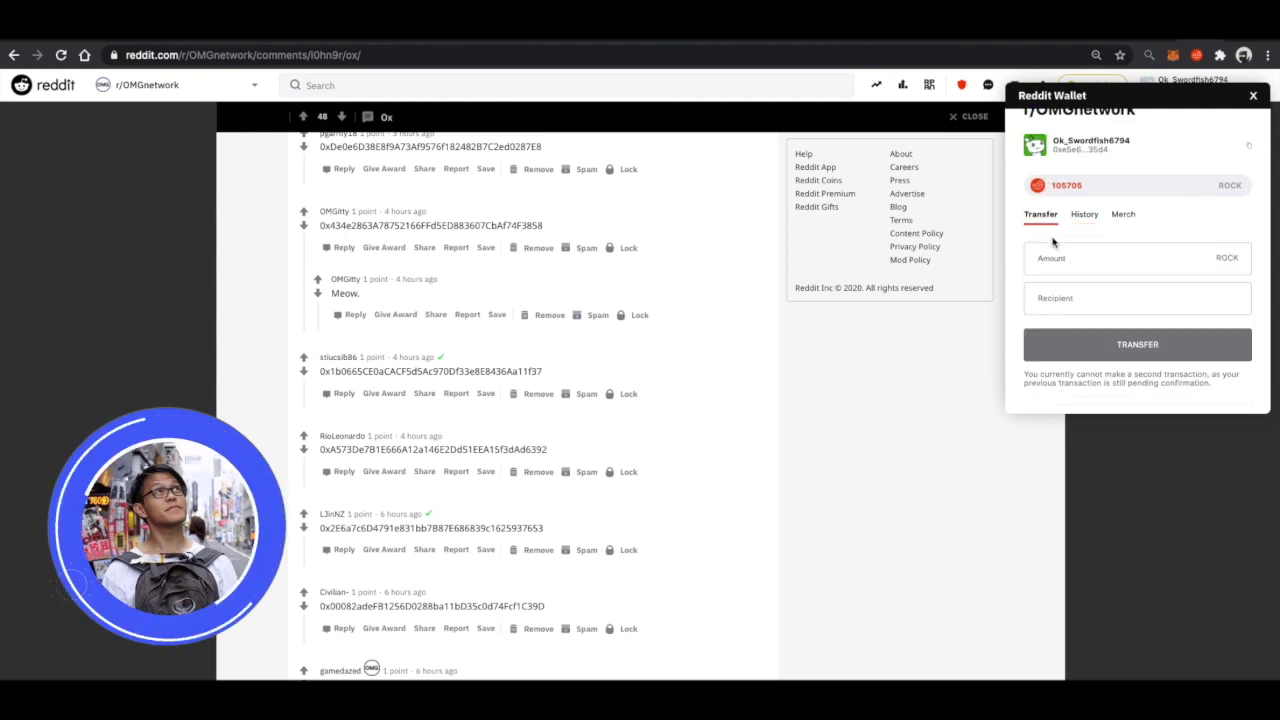
click(1073, 304)
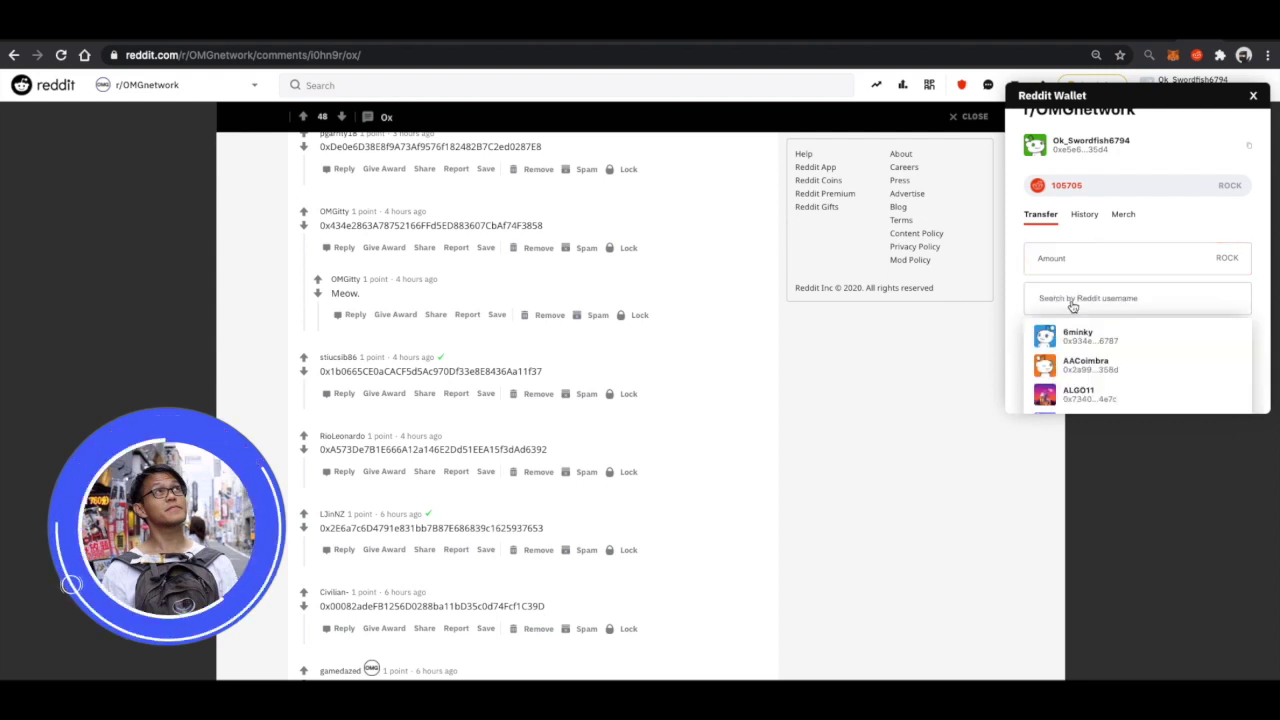
click(1016, 293)
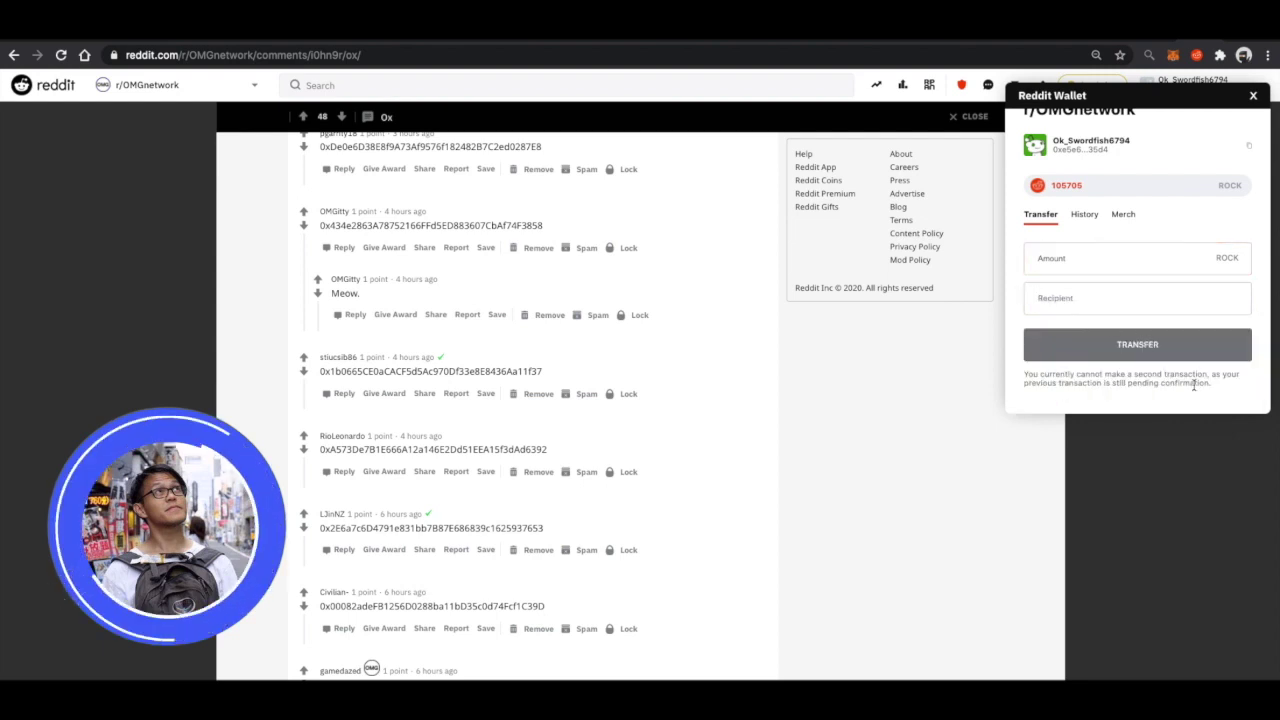
click(1126, 215)
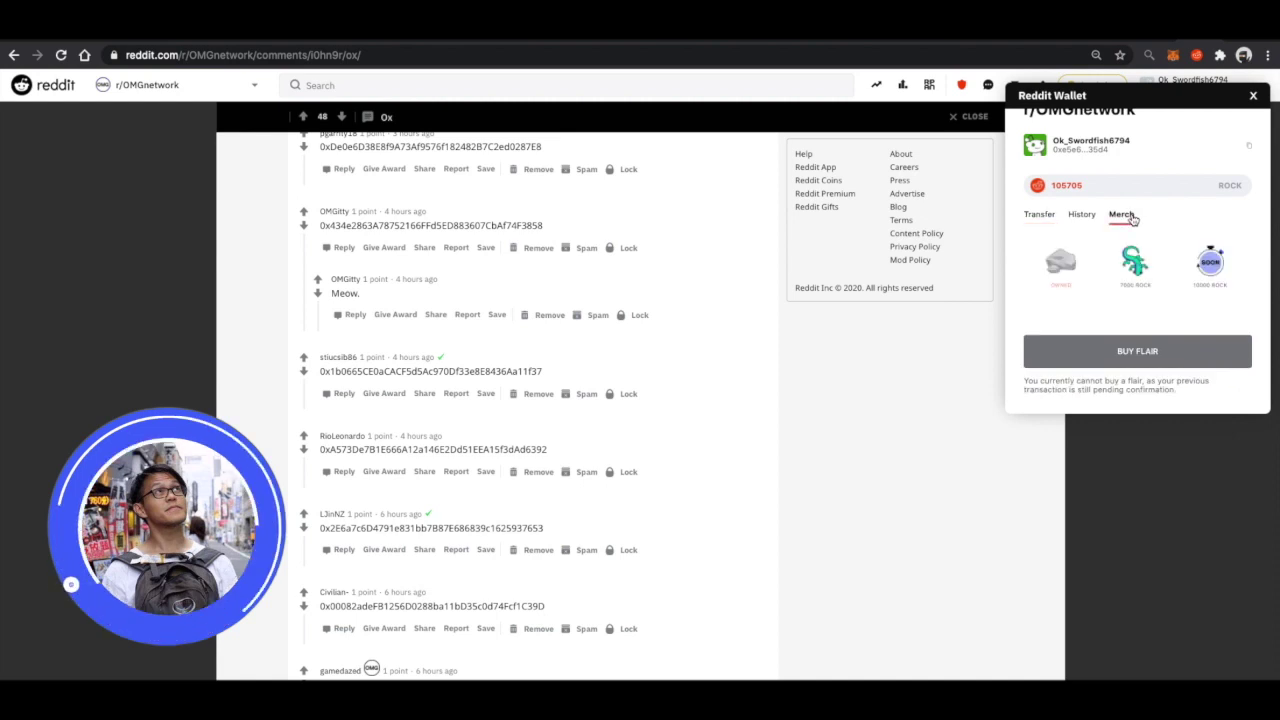
click(1082, 210)
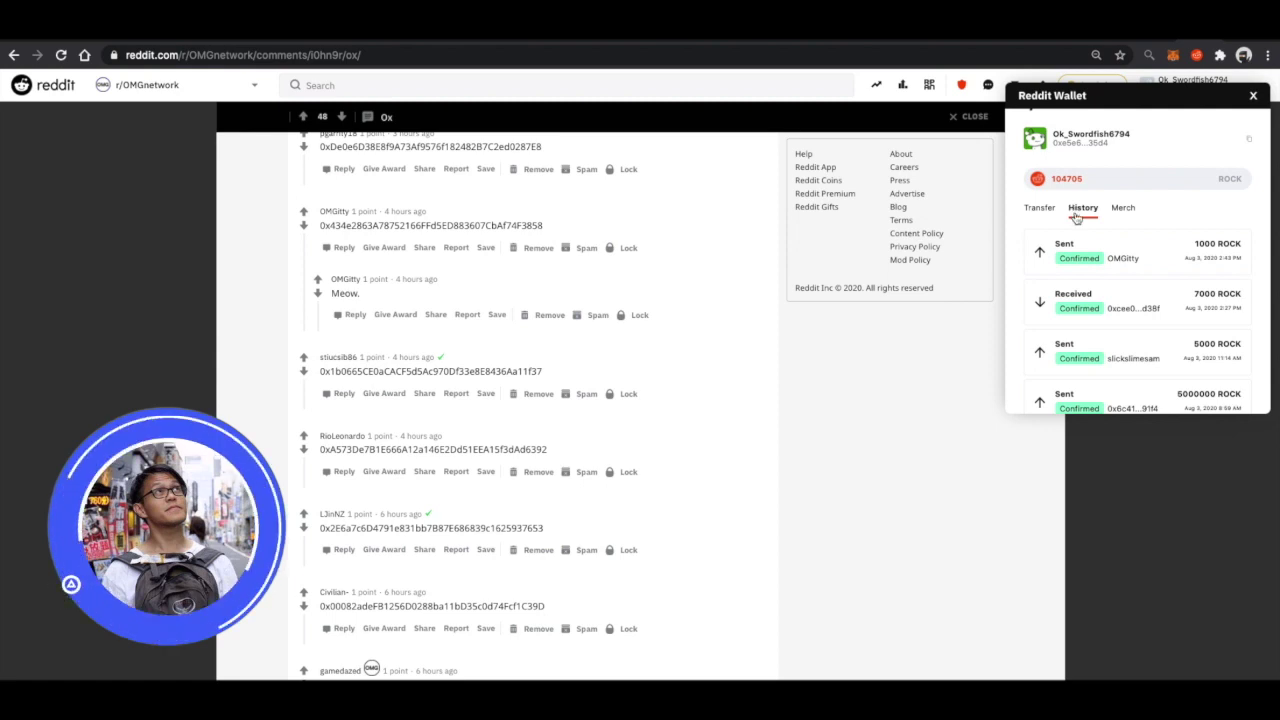
Step: Open the confirmed 1000 ROCK send to OMGitty in the OMG Network block explorer
click(1128, 261)
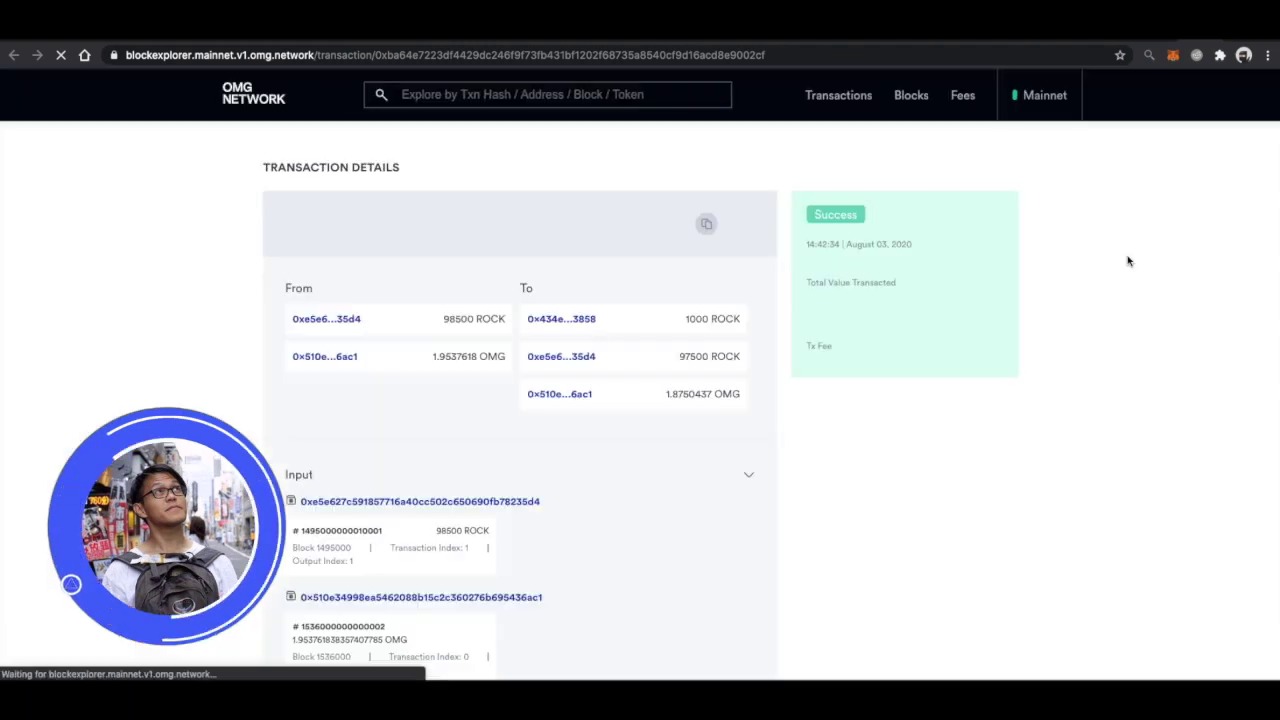
Step: Review the 1000 ROCK transfer's Transaction Details, confirming it is marked Success
scroll(1128, 261, down, 1)
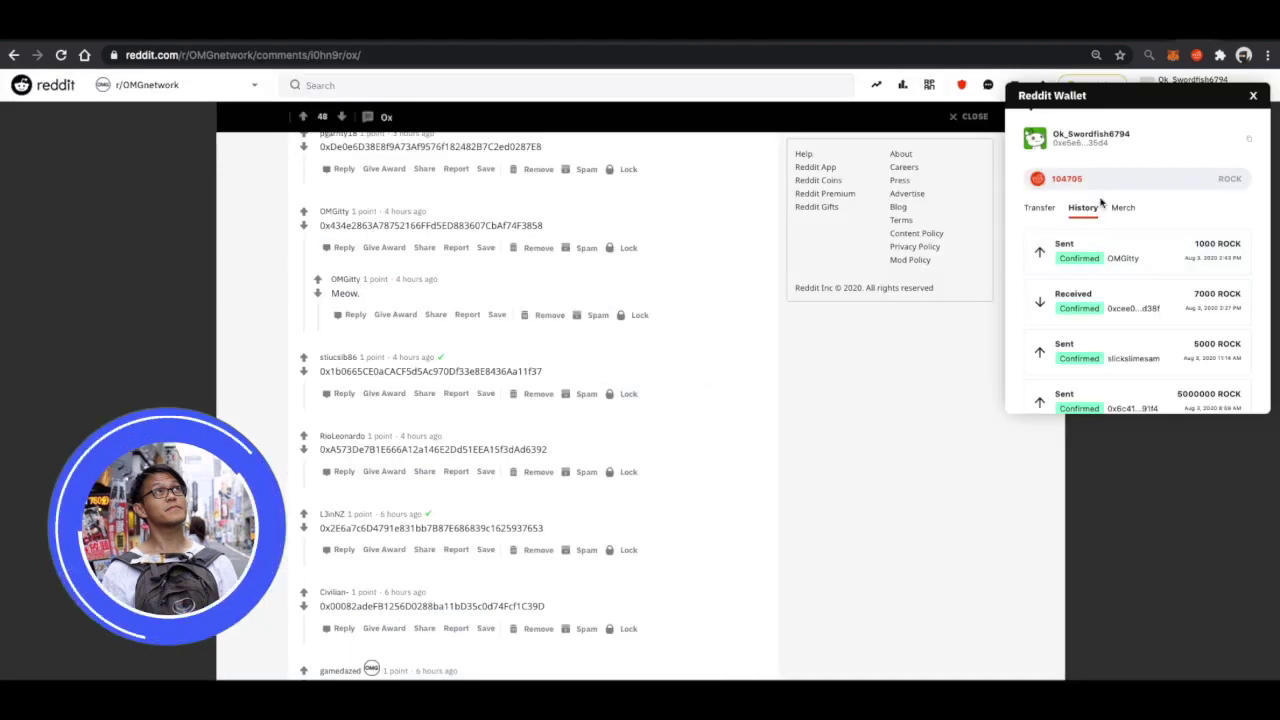
Step: Pick the 7000 ROCK lizard flair from the wallet's Merch items and start buying it
click(1122, 208)
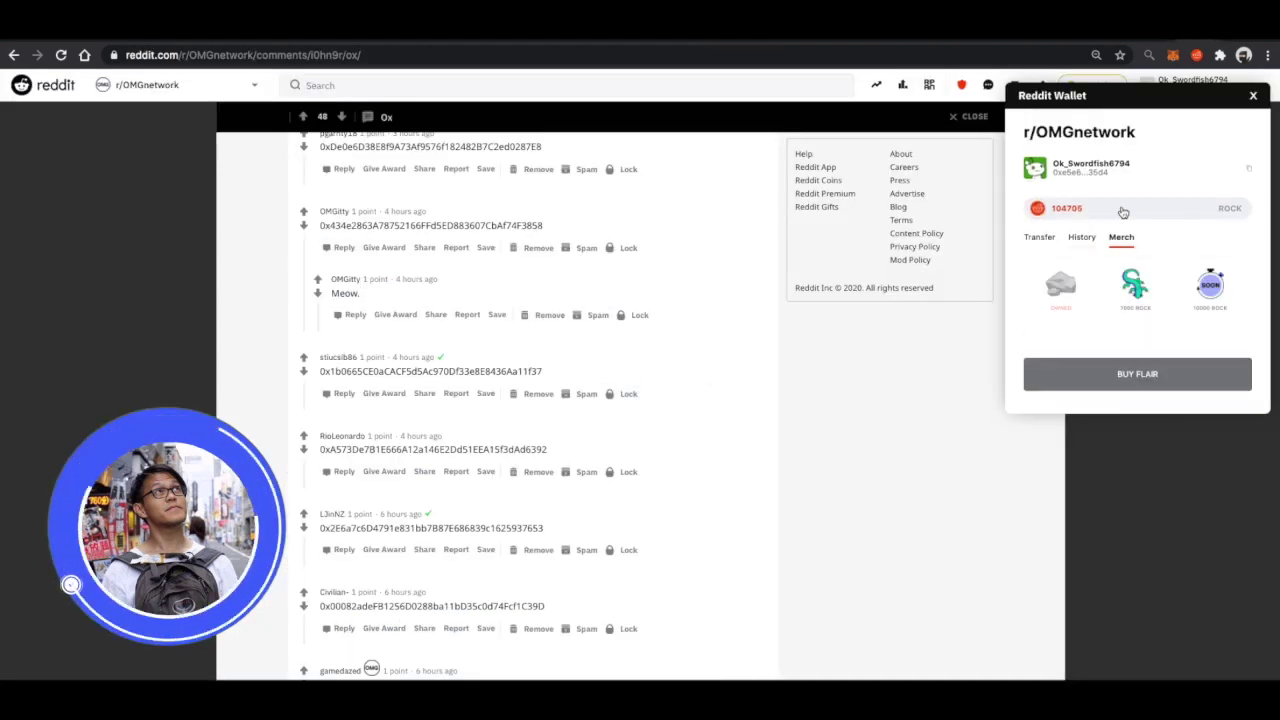
click(1137, 290)
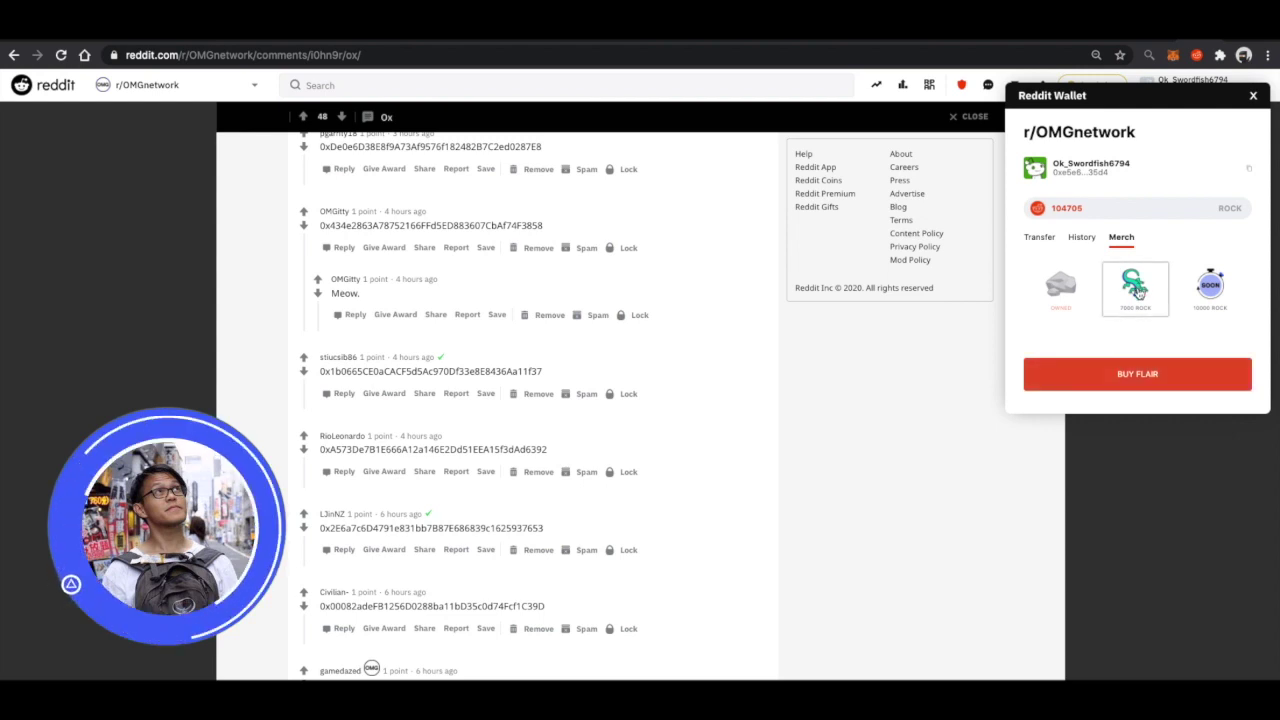
click(1129, 378)
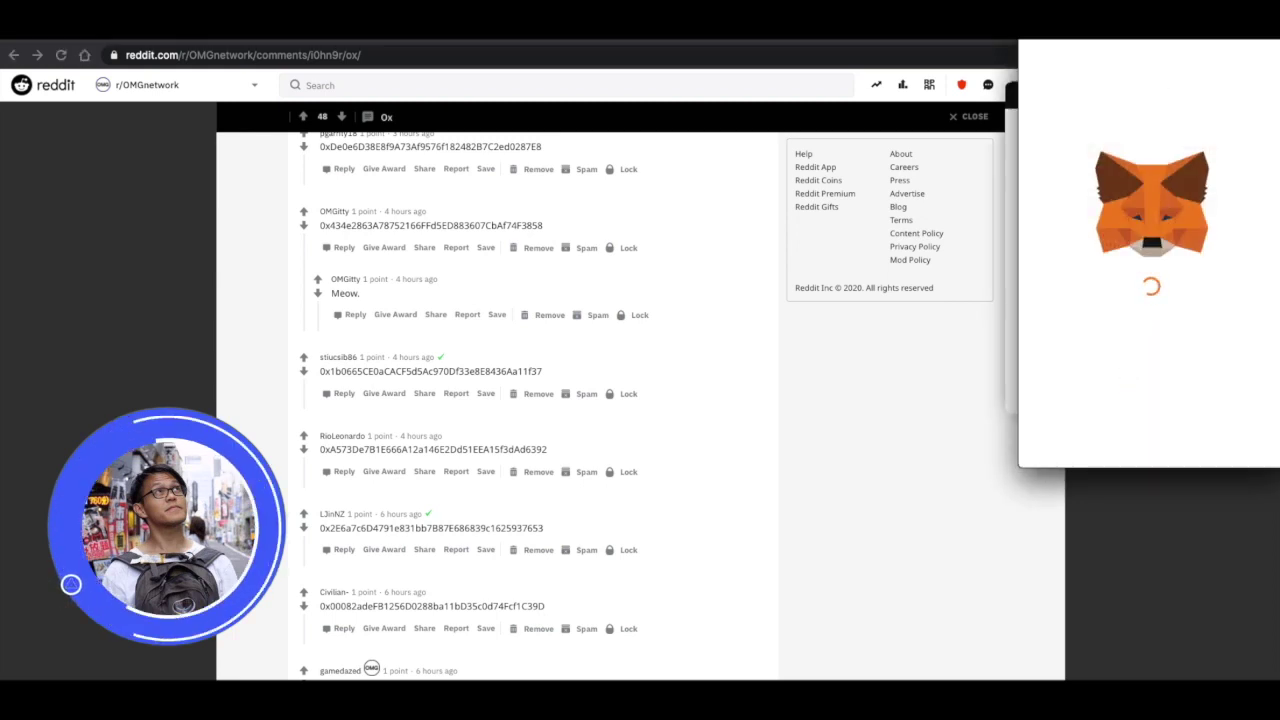
Step: Sign the 7000 ROCK flair purchase in the MetaMask Signature Request
scroll(1130, 154, down, 10)
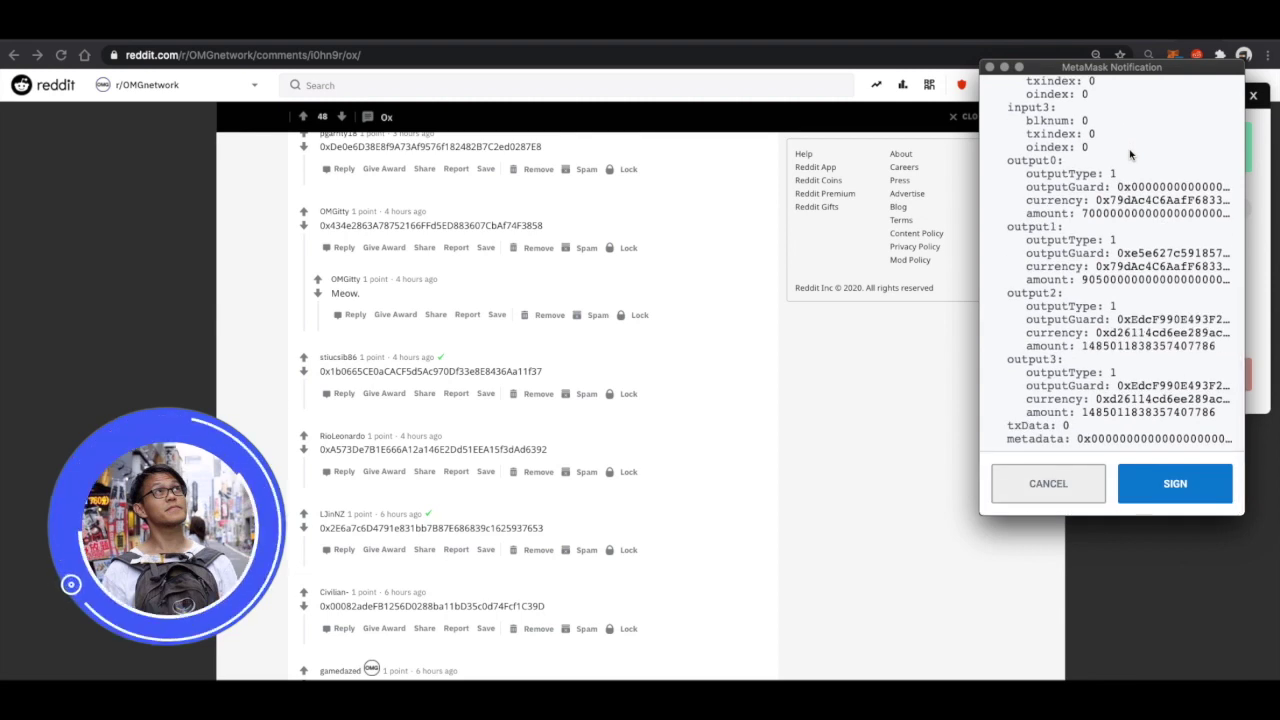
click(1168, 486)
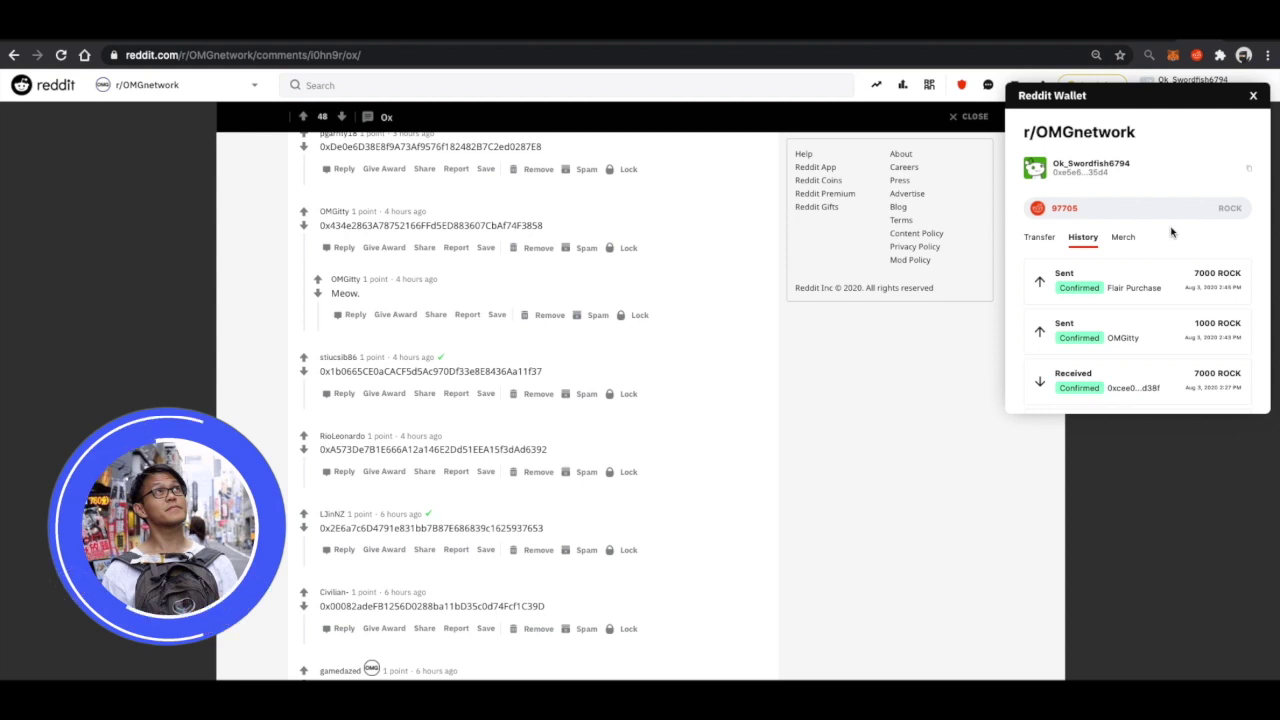
Step: Inspect the Flair Purchase in the explorer: Success, 7000 ROCK burned, 90500 ROCK change
click(1165, 288)
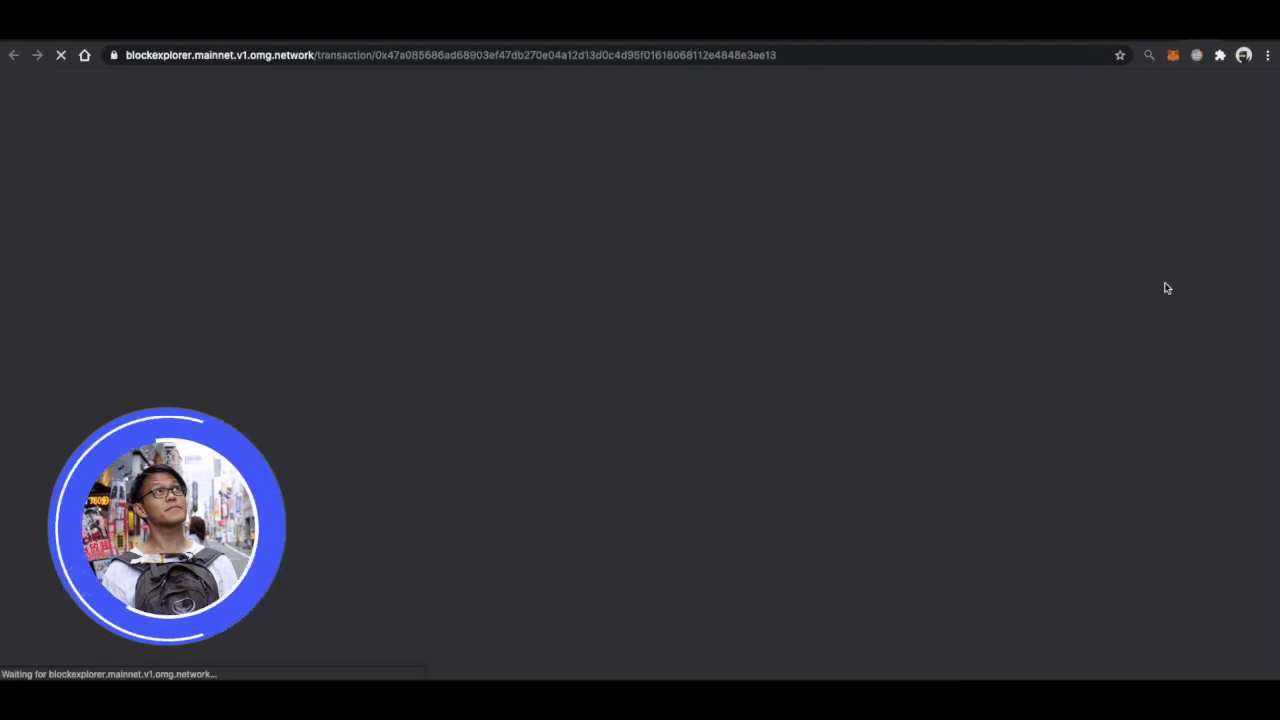
scroll(1165, 288, down, 1)
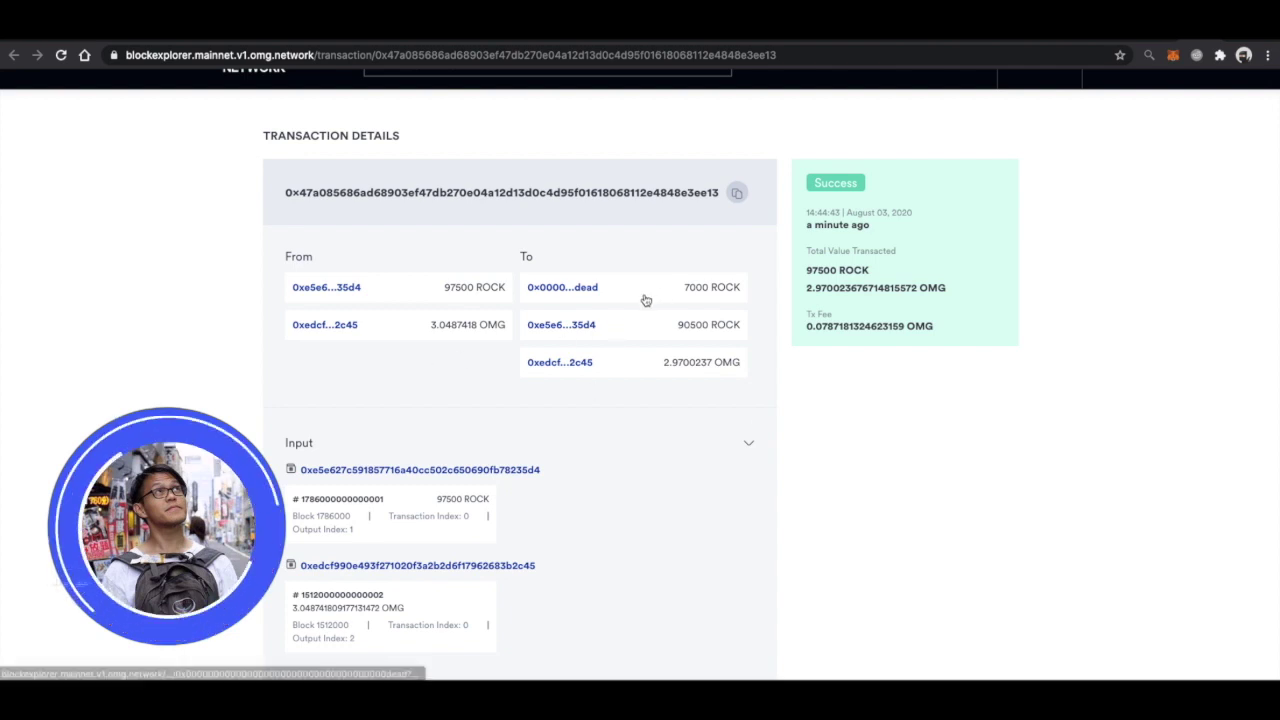
scroll(666, 288, down, 1)
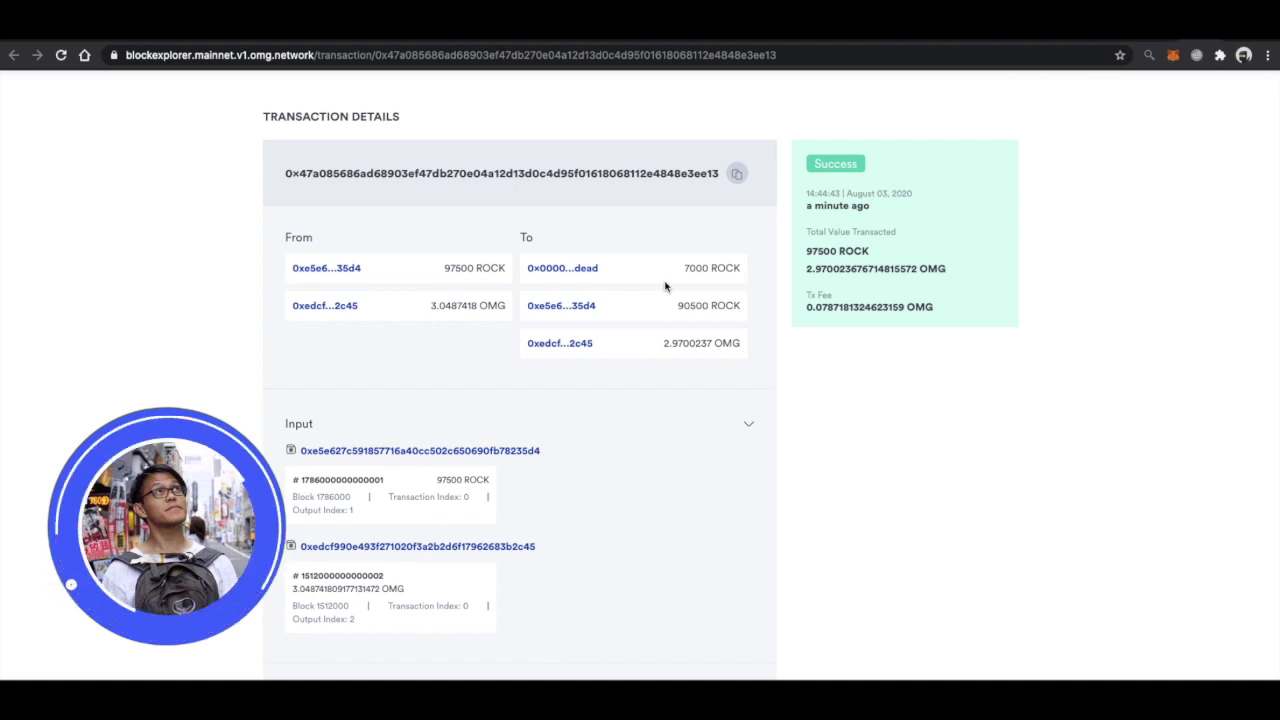
scroll(666, 288, down, 1)
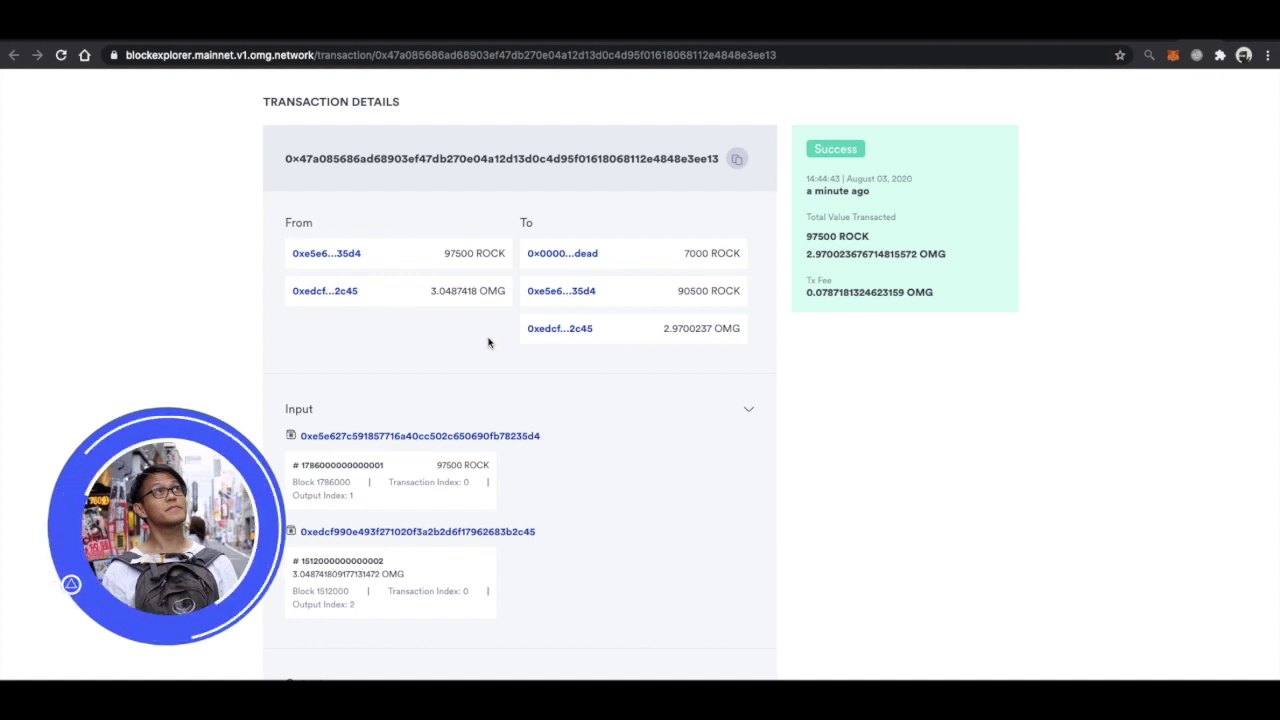
scroll(488, 343, up, 2)
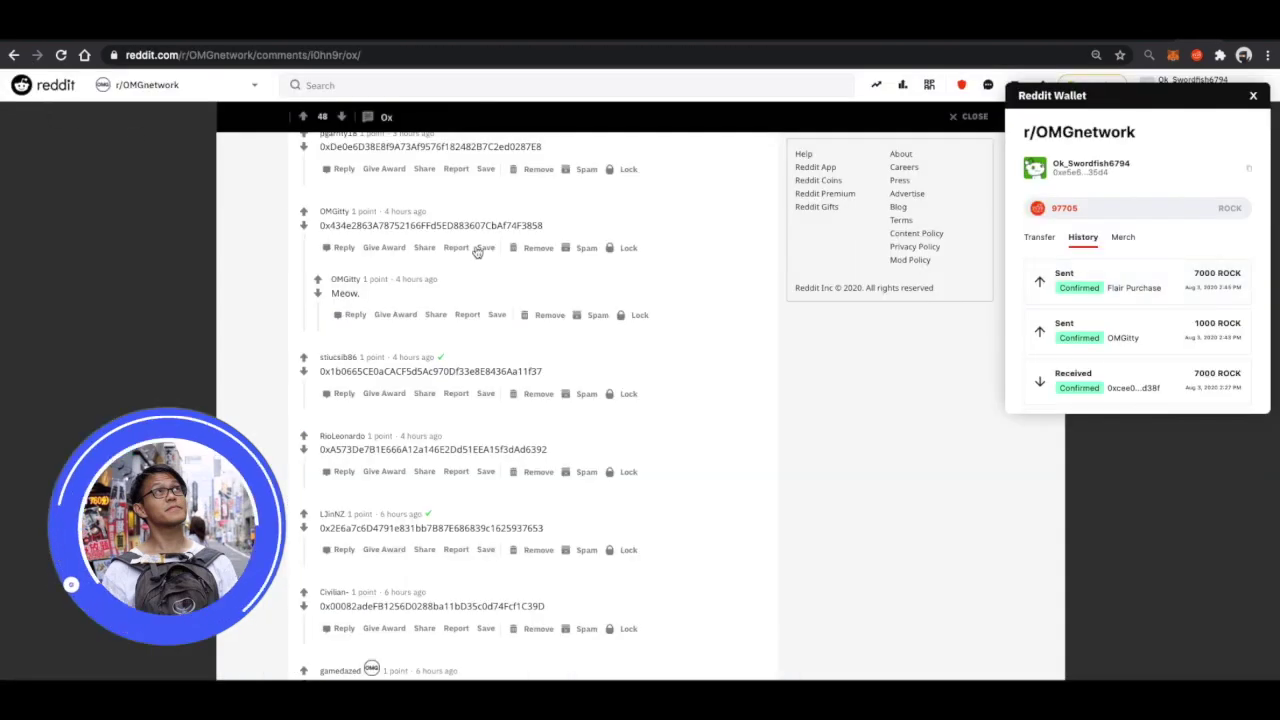
Step: Glance at the Merch and History tabs again, then close the Reddit Wallet
scroll(517, 254, up, 15)
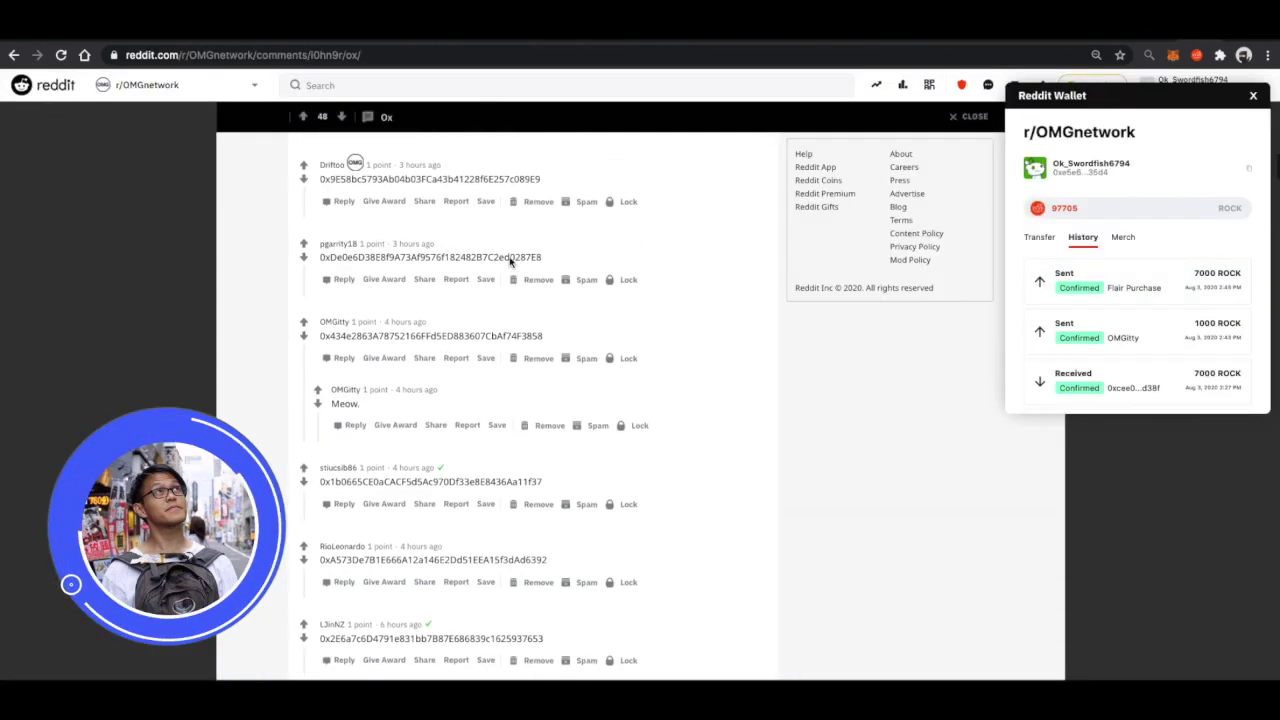
scroll(645, 252, up, 3)
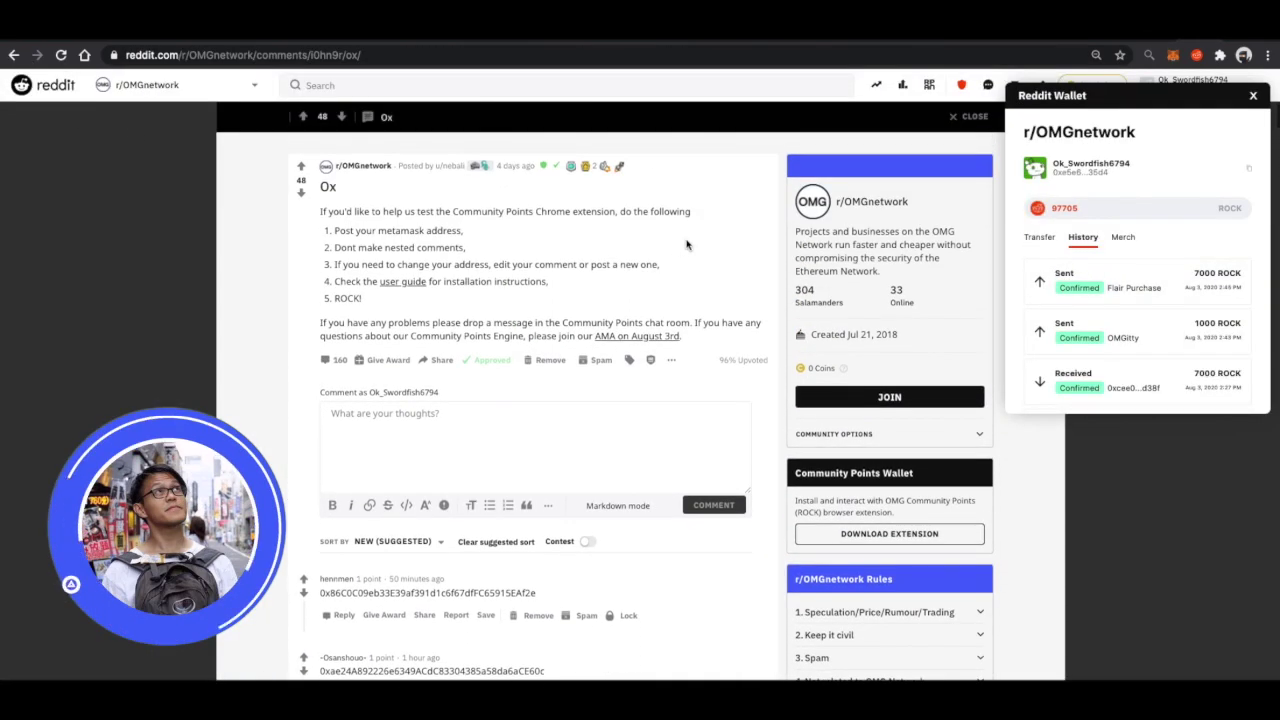
click(1118, 240)
click(1084, 238)
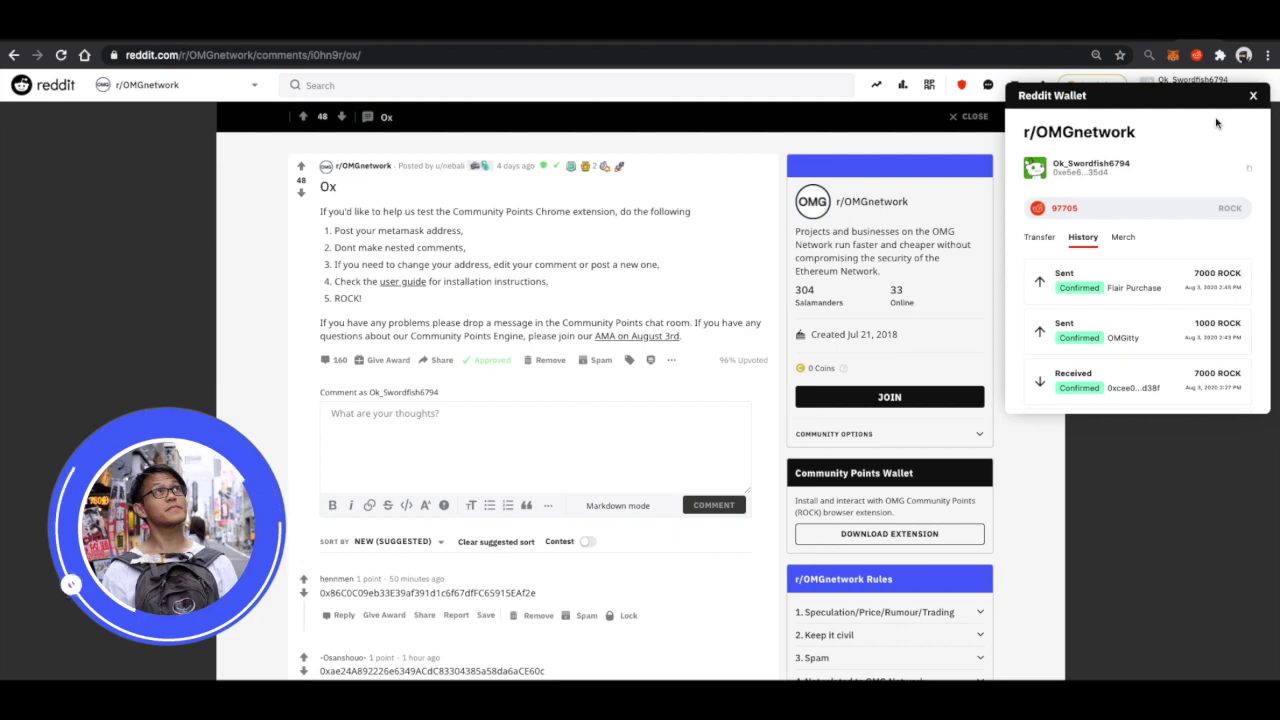
click(1250, 95)
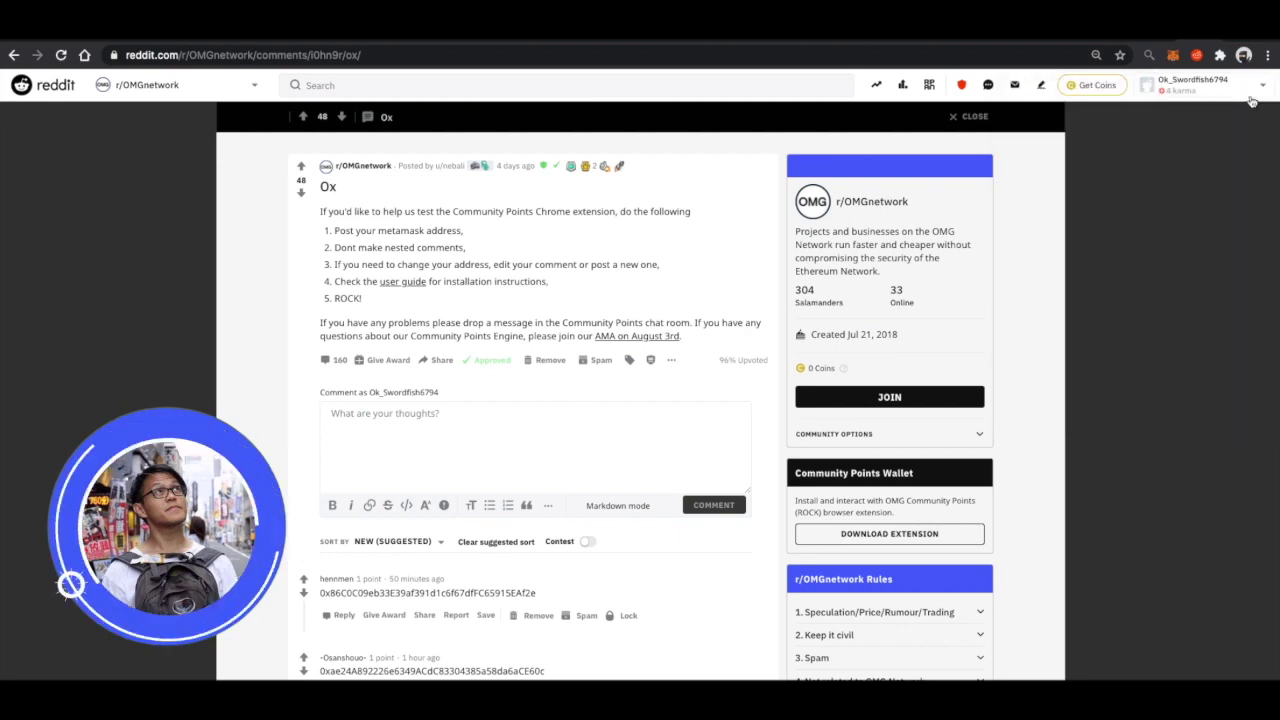